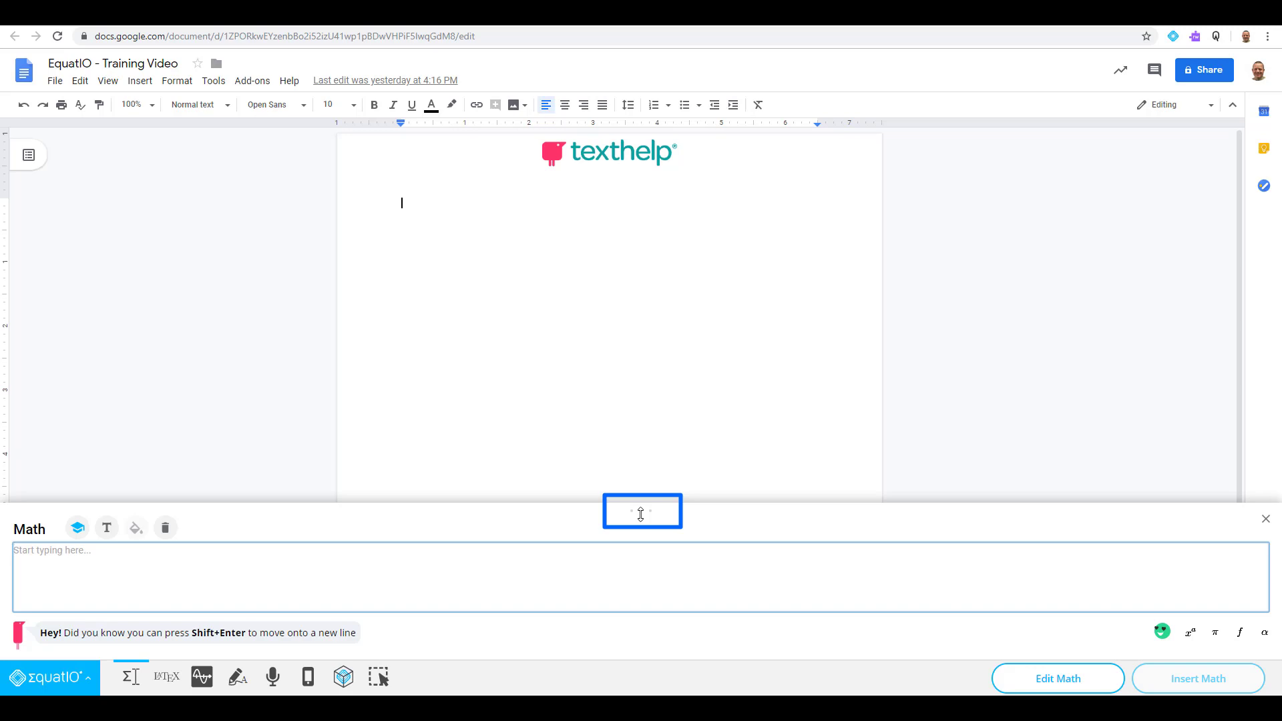
# Step: Examine the math editor's operator, symbol, Greek letter and function palettes and its EquatIO Academy help
pyautogui.moveTo(640, 514)
pyautogui.mouseDown()
pyautogui.moveTo(642, 220)
pyautogui.moveTo(621, 523)
pyautogui.mouseUp()
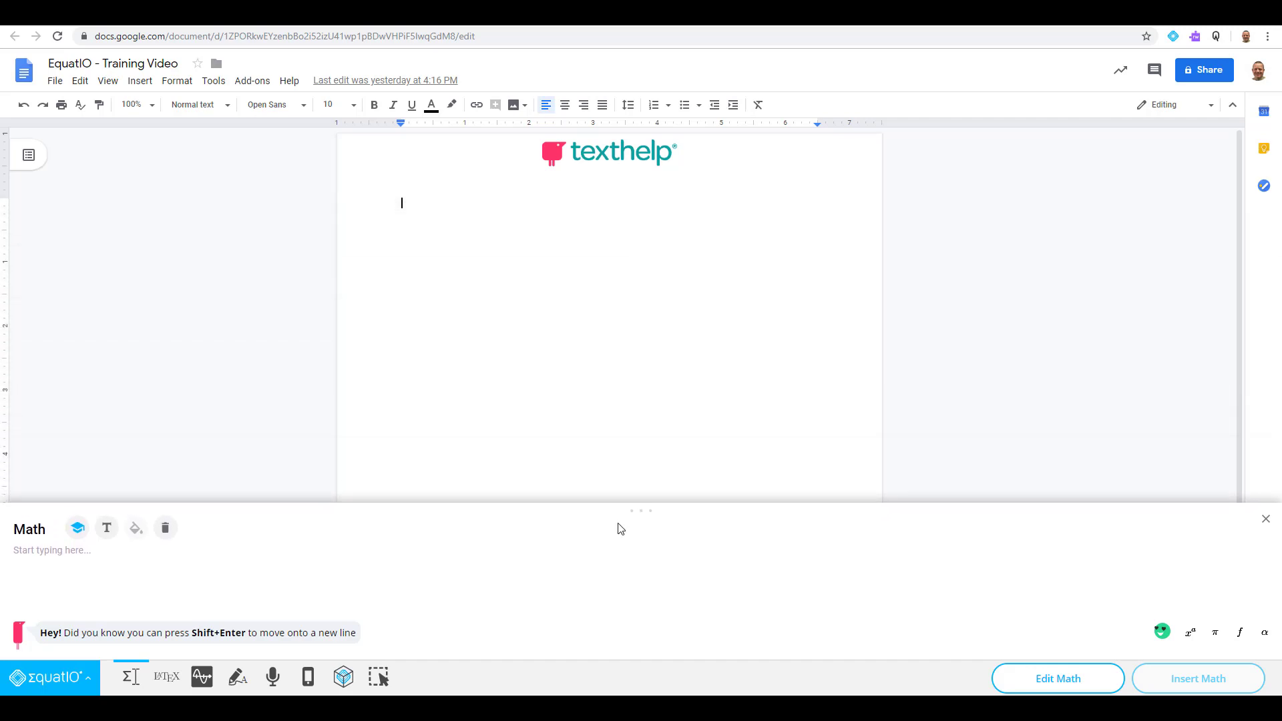
pyautogui.click(89, 555)
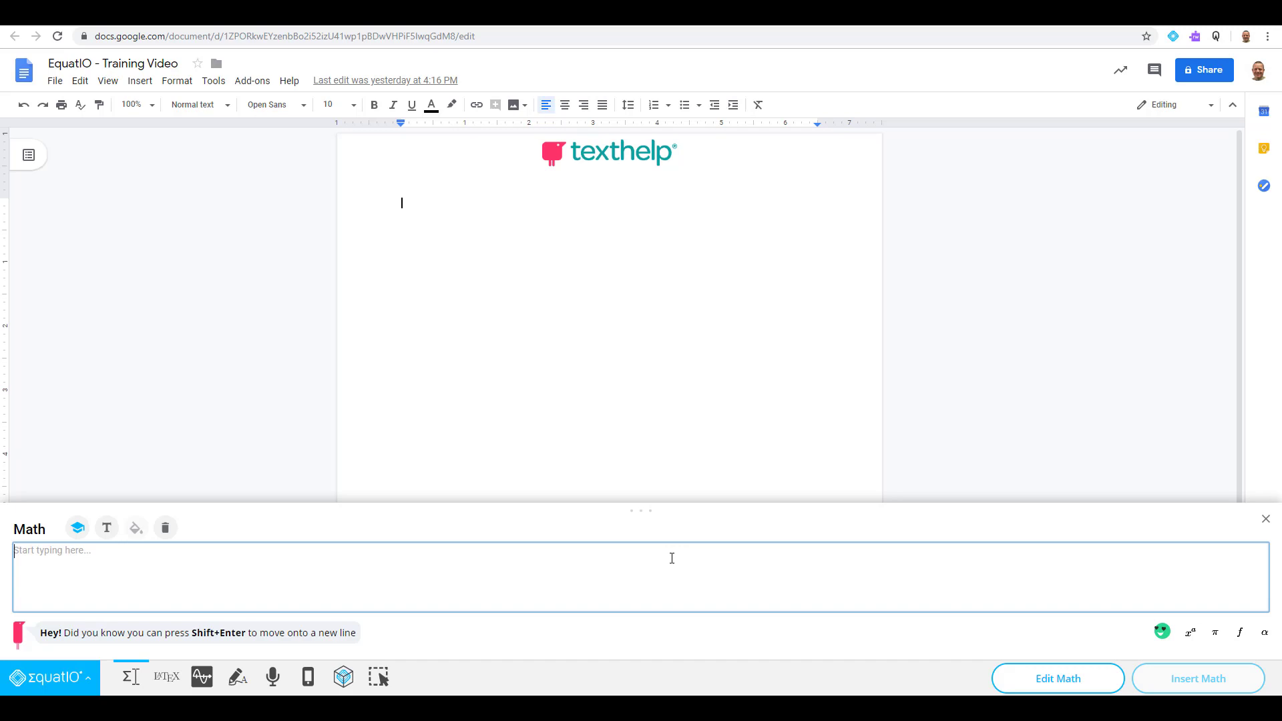
pyautogui.moveTo(1160, 633)
pyautogui.click(1190, 635)
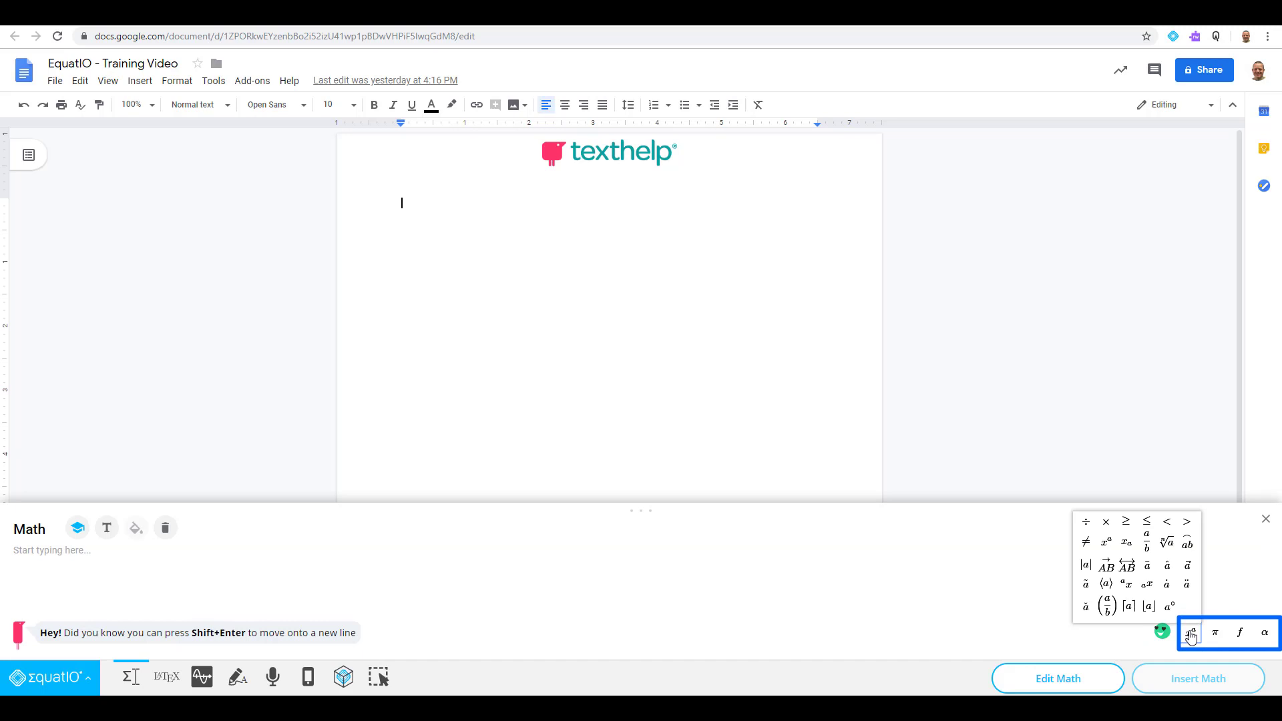
pyautogui.click(1216, 635)
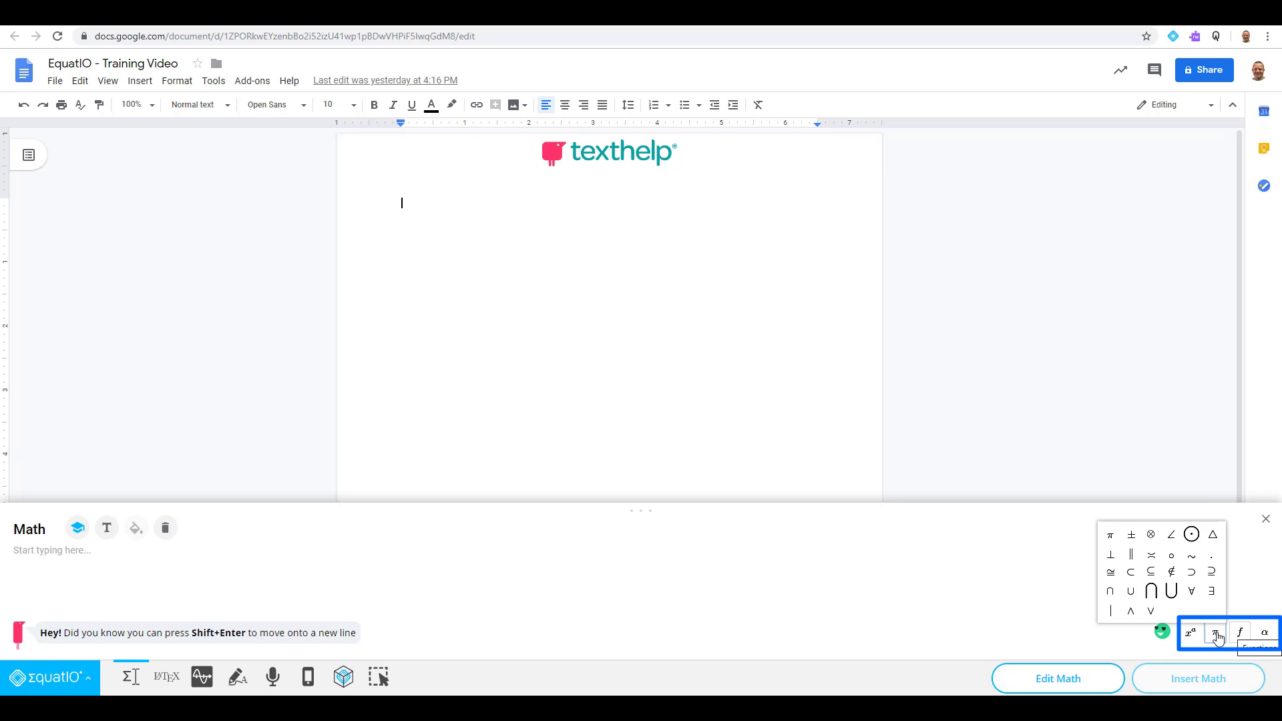
pyautogui.click(1263, 633)
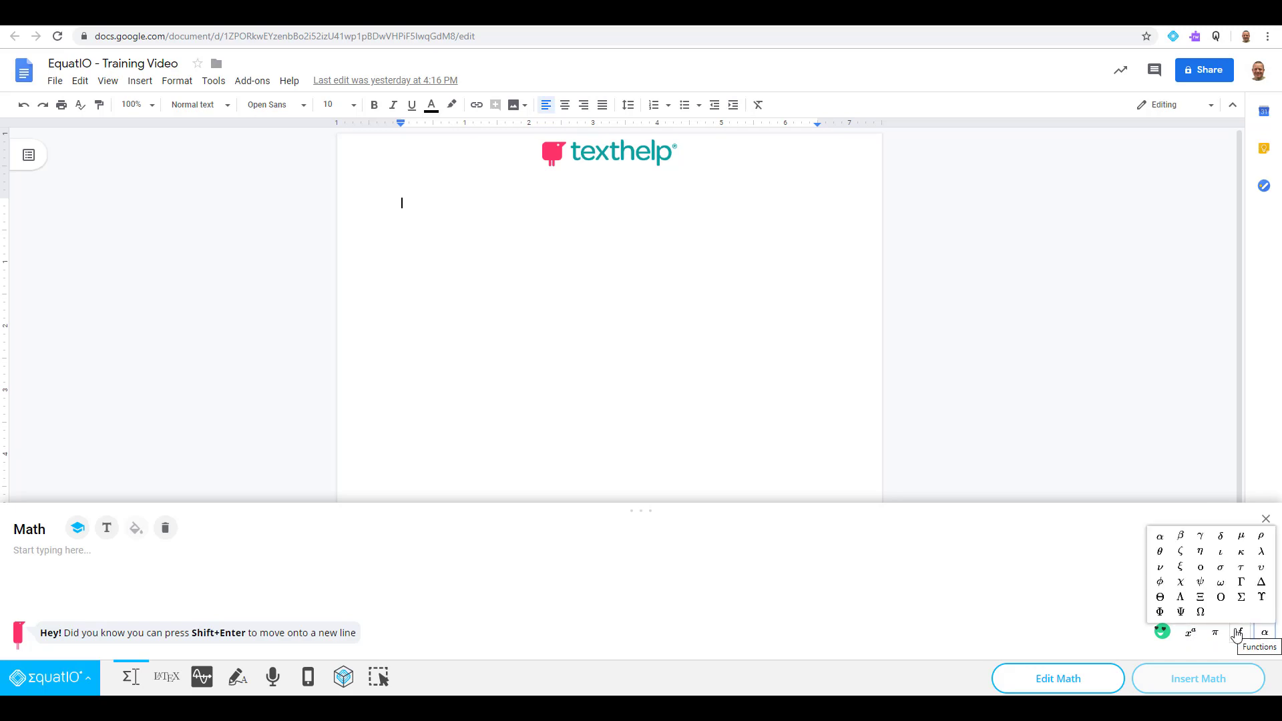
pyautogui.click(1237, 633)
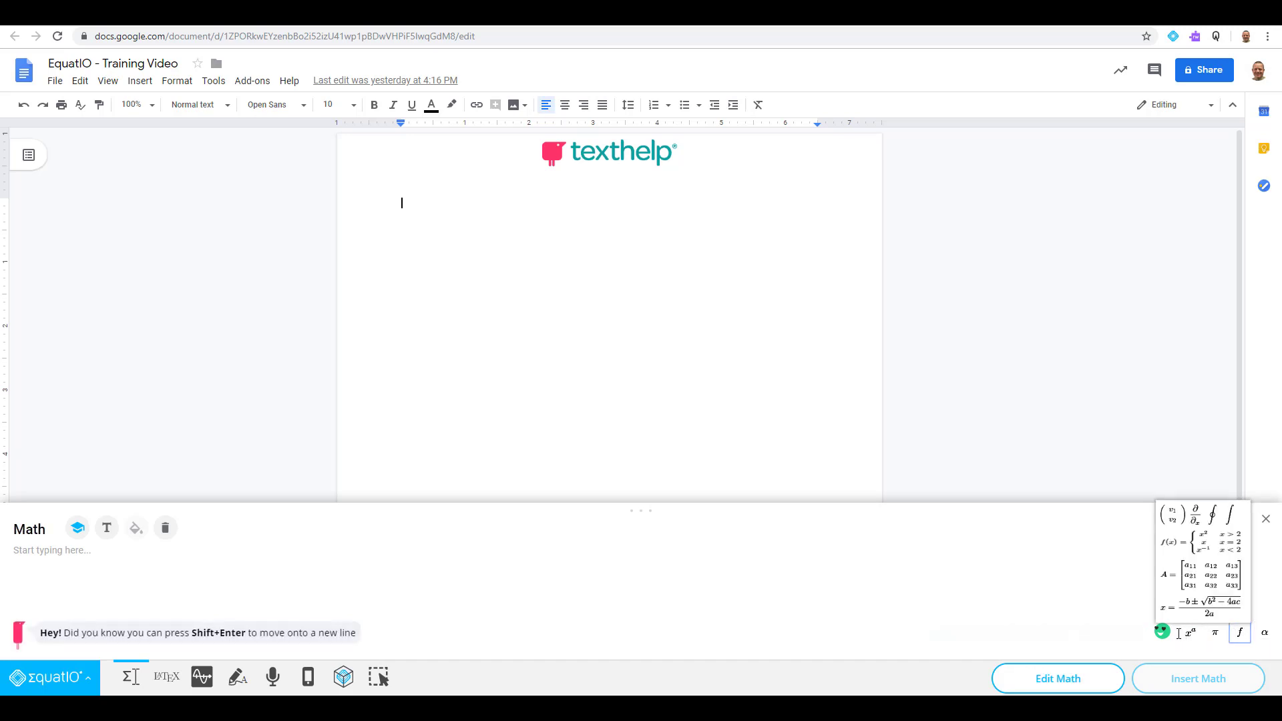
pyautogui.click(514, 556)
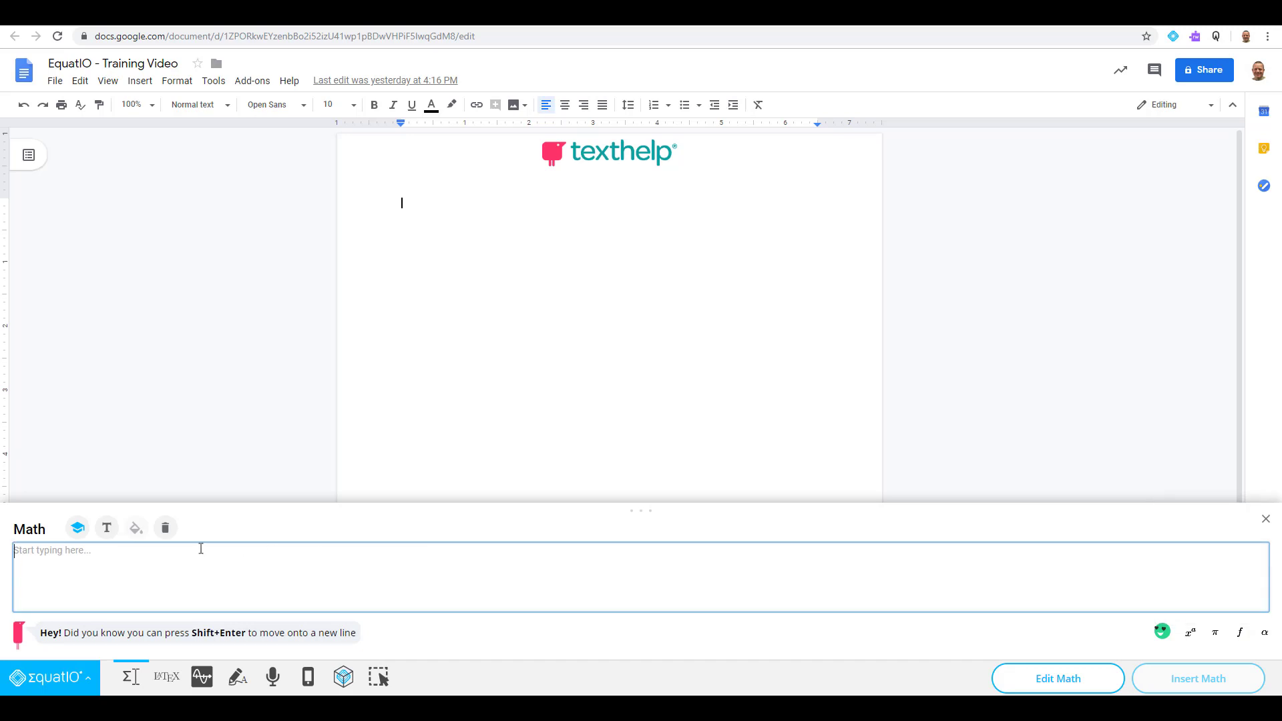
pyautogui.click(78, 531)
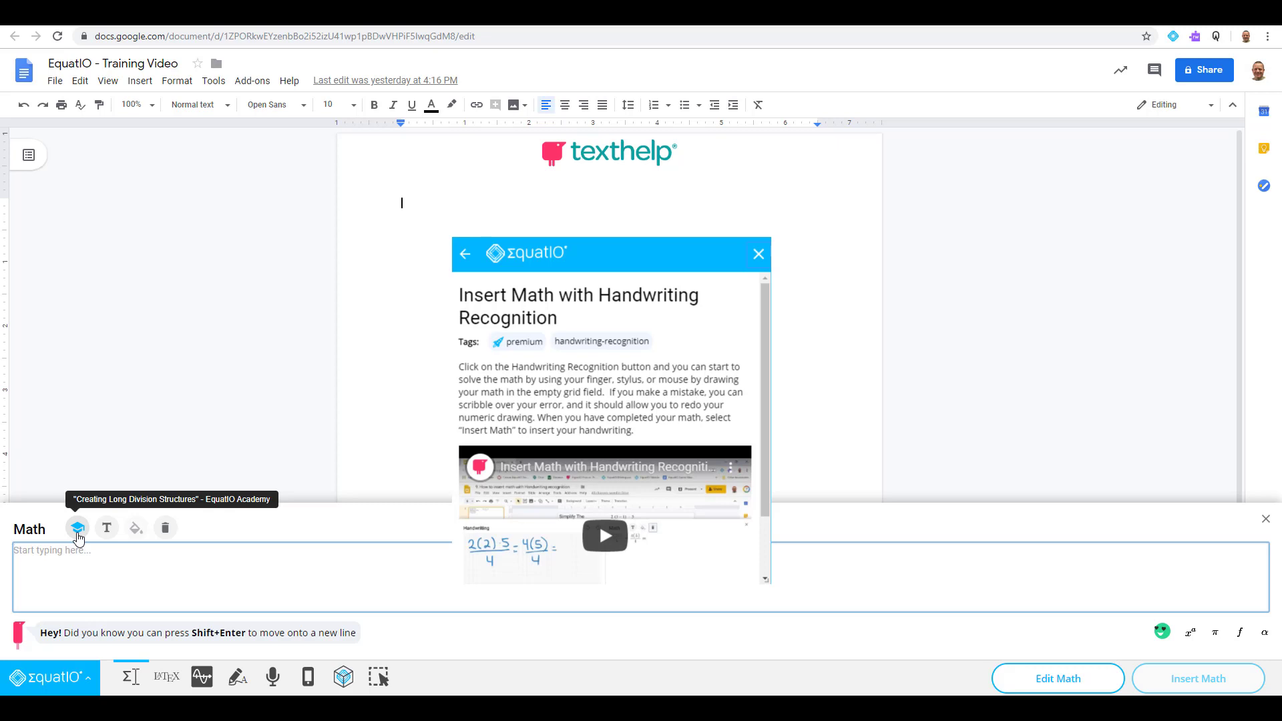
pyautogui.click(78, 537)
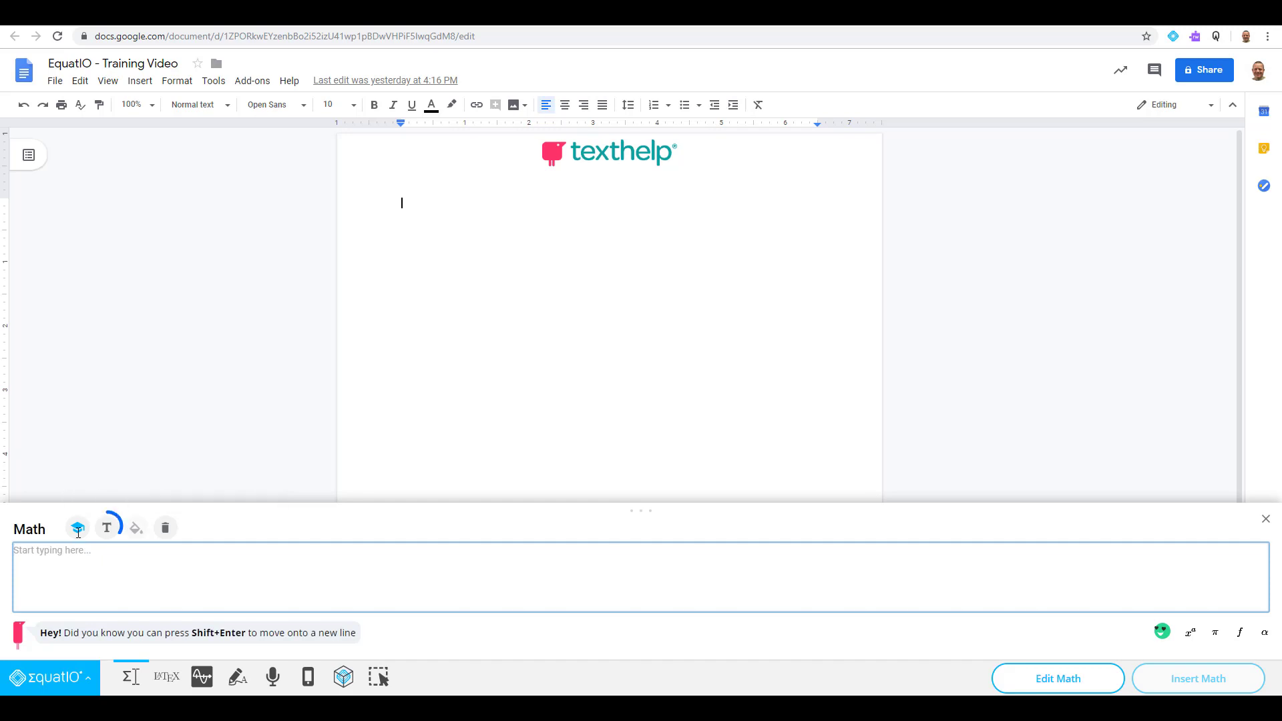
# Step: Enter "Please show all work" as plain text in the math editor
pyautogui.click(107, 538)
pyautogui.write('Ple')
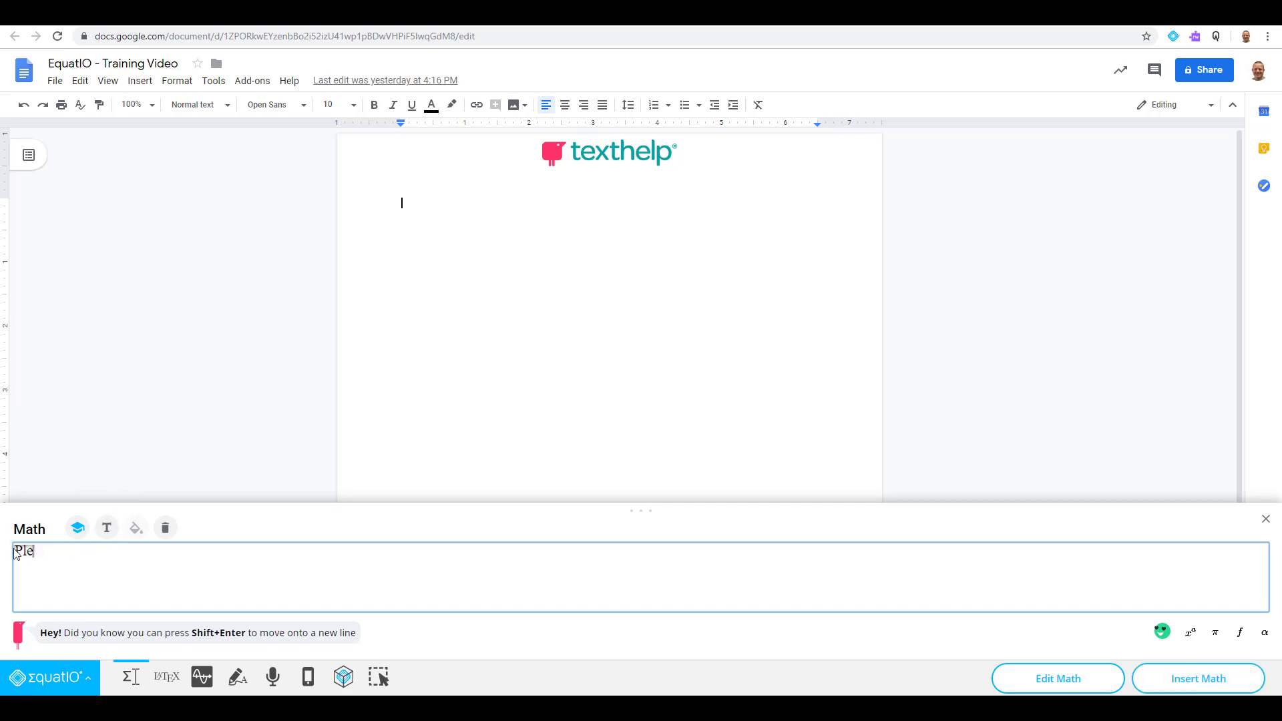
pyautogui.write('ase show all work')
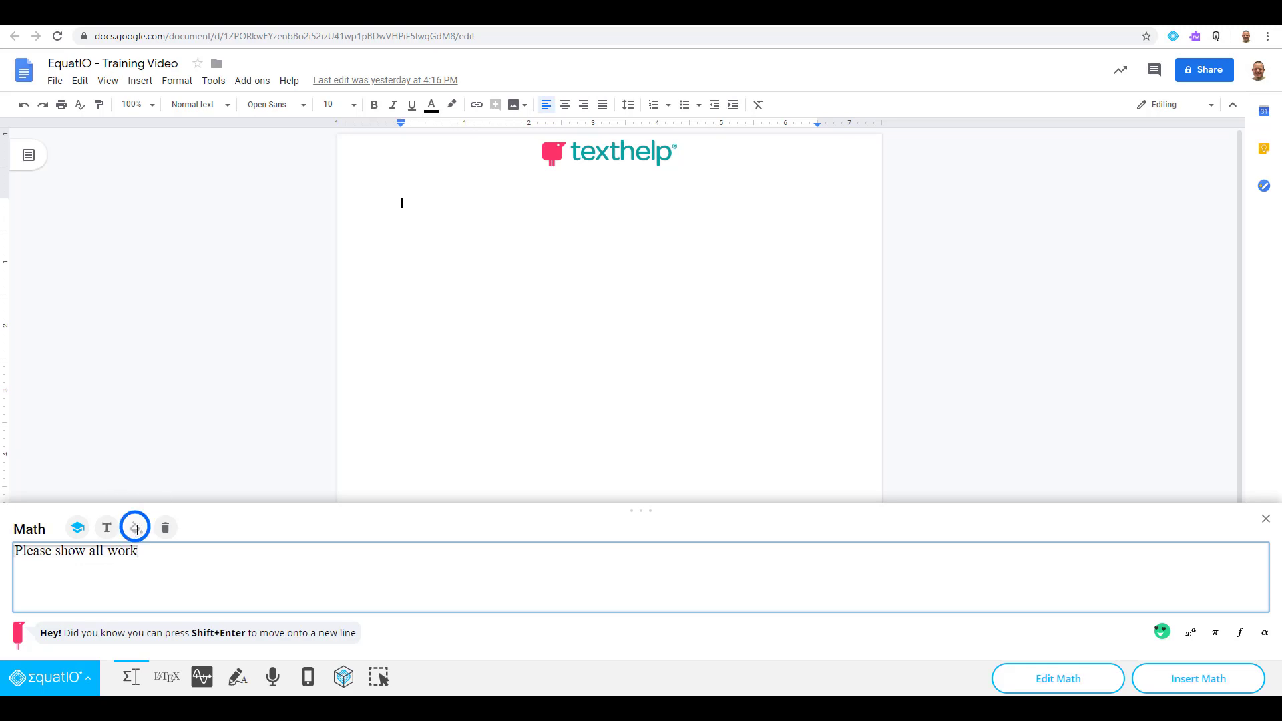
# Step: Delete the sentence "Please show all work" from the math editor
pyautogui.press('BackSpace')
pyautogui.press('BackSpace')
pyautogui.press('BackSpace')
pyautogui.press('BackSpace')
pyautogui.press('BackSpace')
pyautogui.press('BackSpace')
pyautogui.press('BackSpace')
pyautogui.press('BackSpace')
pyautogui.press('BackSpace')
pyautogui.press('BackSpace')
pyautogui.press('BackSpace')
pyautogui.press('BackSpace')
pyautogui.press('BackSpace')
pyautogui.press('BackSpace')
pyautogui.press('BackSpace')
pyautogui.press('BackSpace')
pyautogui.press('BackSpace')
pyautogui.press('BackSpace')
pyautogui.press('BackSpace')
pyautogui.press('BackSpace')
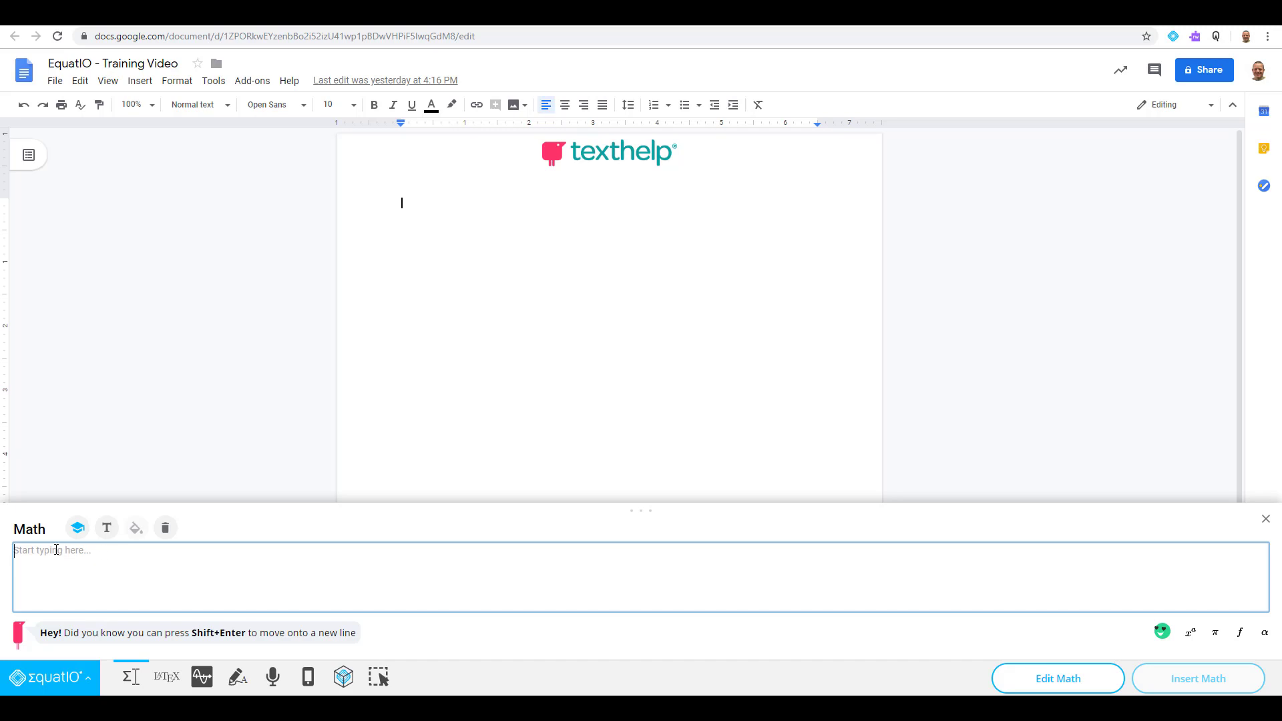
# Step: Enter the expression 2x² in the math editor, using the squared prediction for the exponent
pyautogui.write('2x')
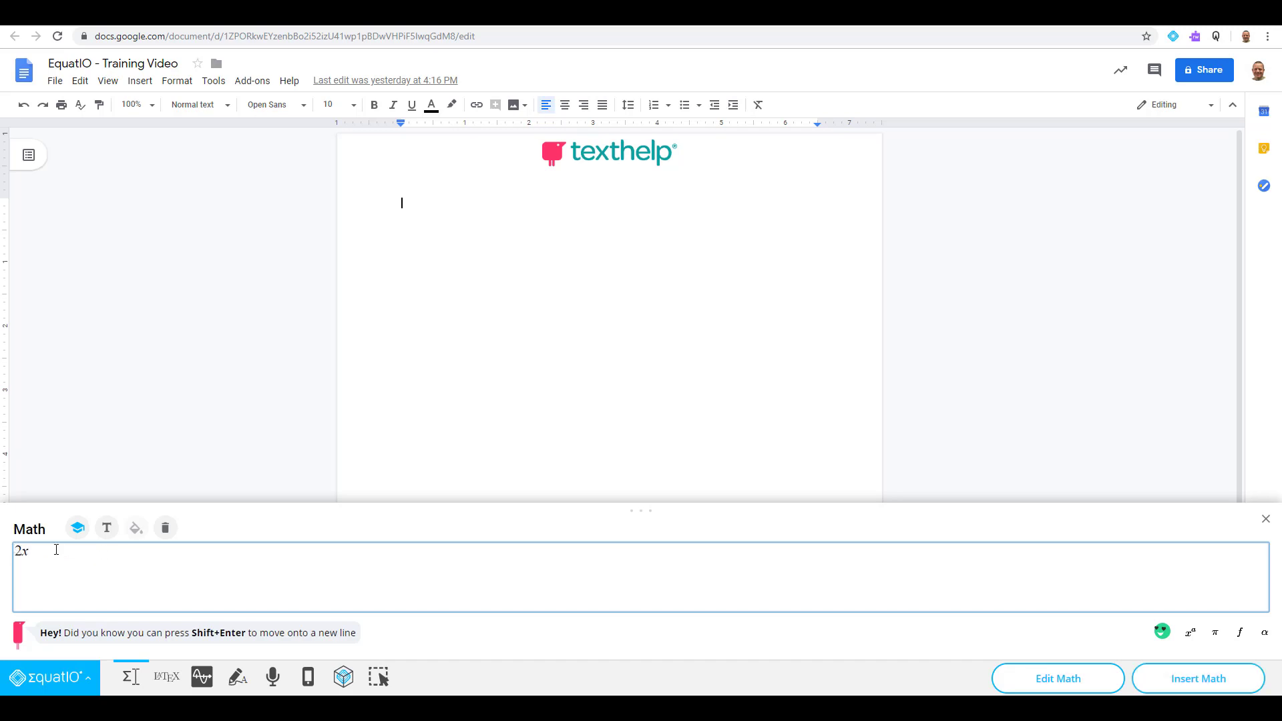
pyautogui.write('sq')
pyautogui.press('Return')
# Step: Colour the whole expression 2x² red and insert it into the document
pyautogui.moveTo(16, 556); pyautogui.dragTo(37, 557)
pyautogui.click(136, 532)
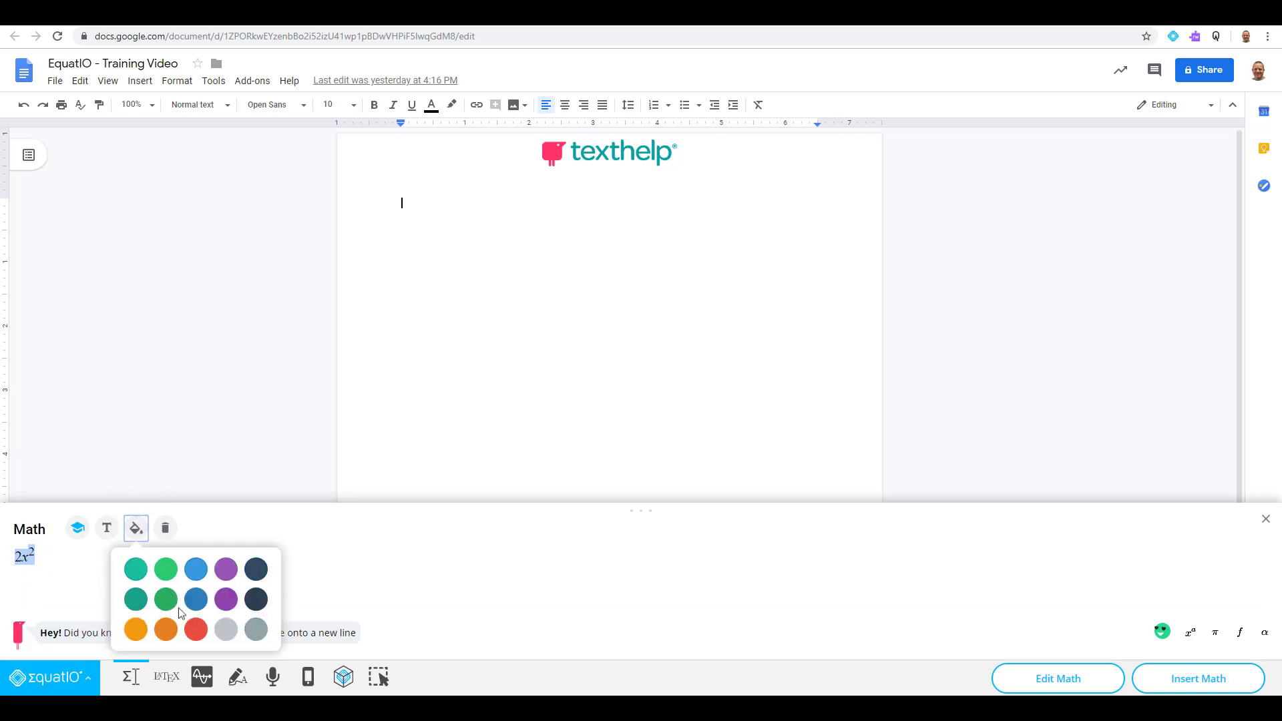
pyautogui.click(196, 629)
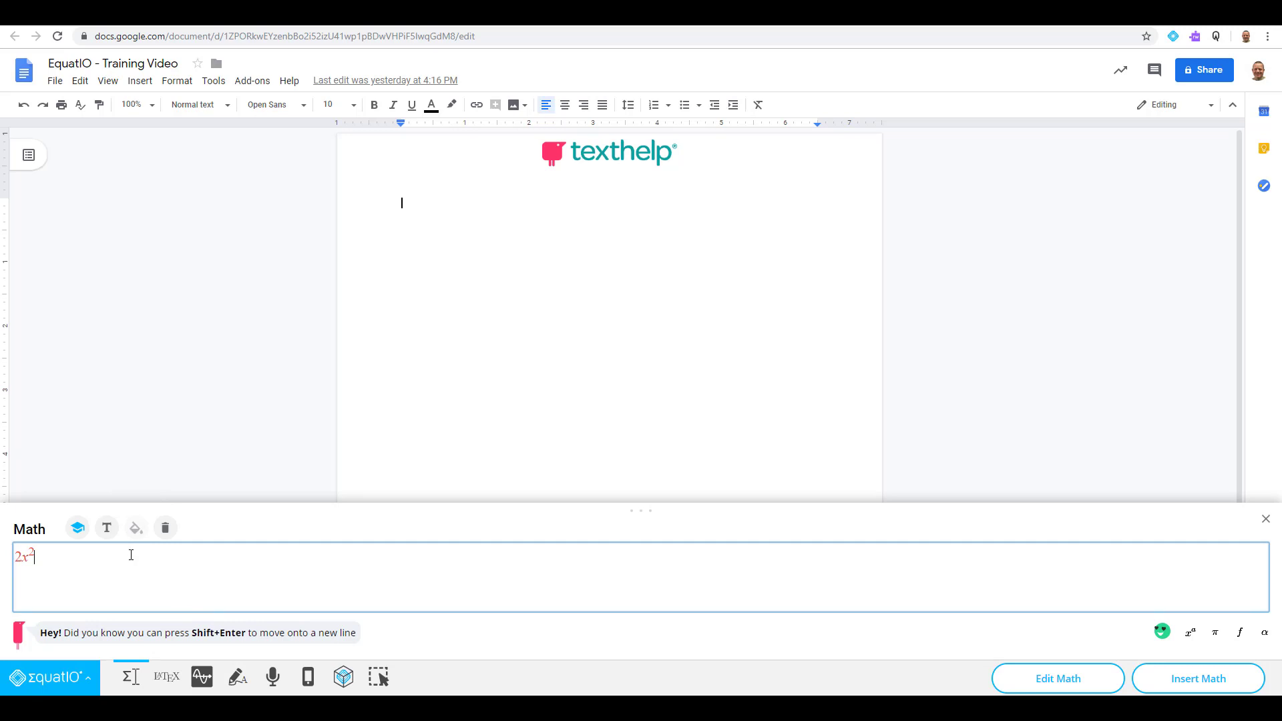
pyautogui.click(25, 558)
pyautogui.click(1178, 680)
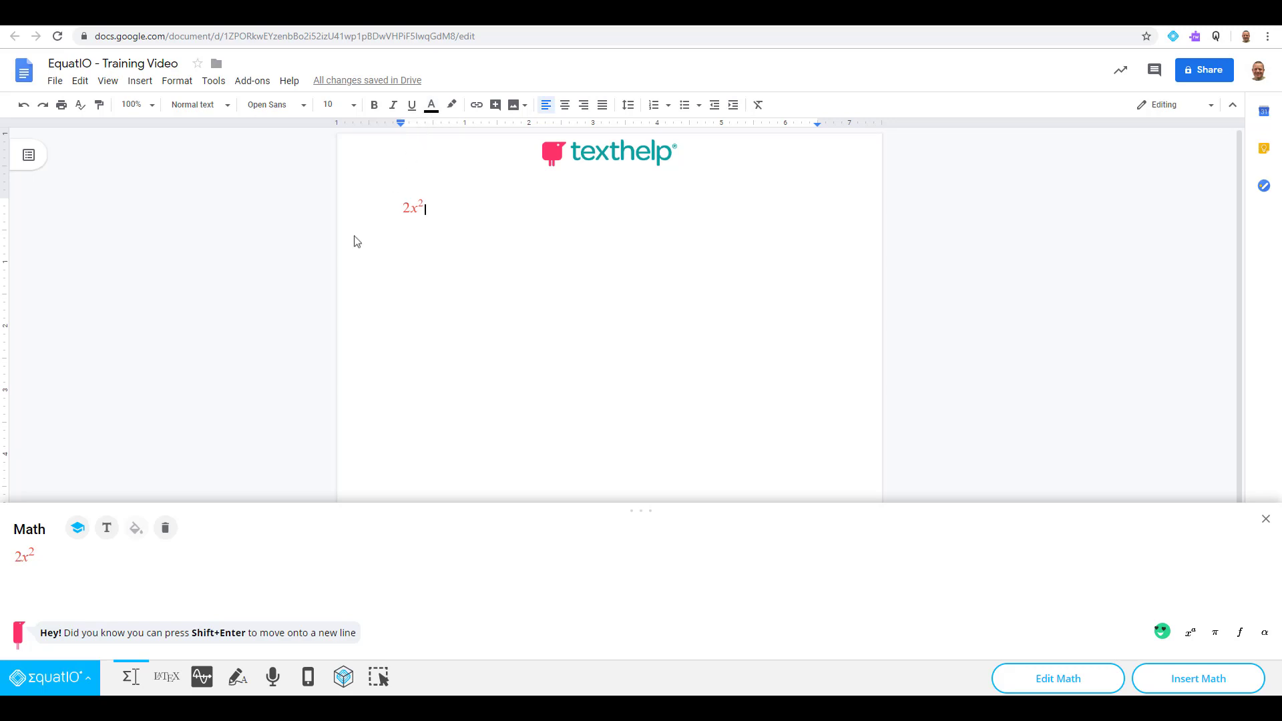
# Step: Clear the math editor and delete the red 2x² from the document
pyautogui.click(166, 528)
pyautogui.click(166, 528)
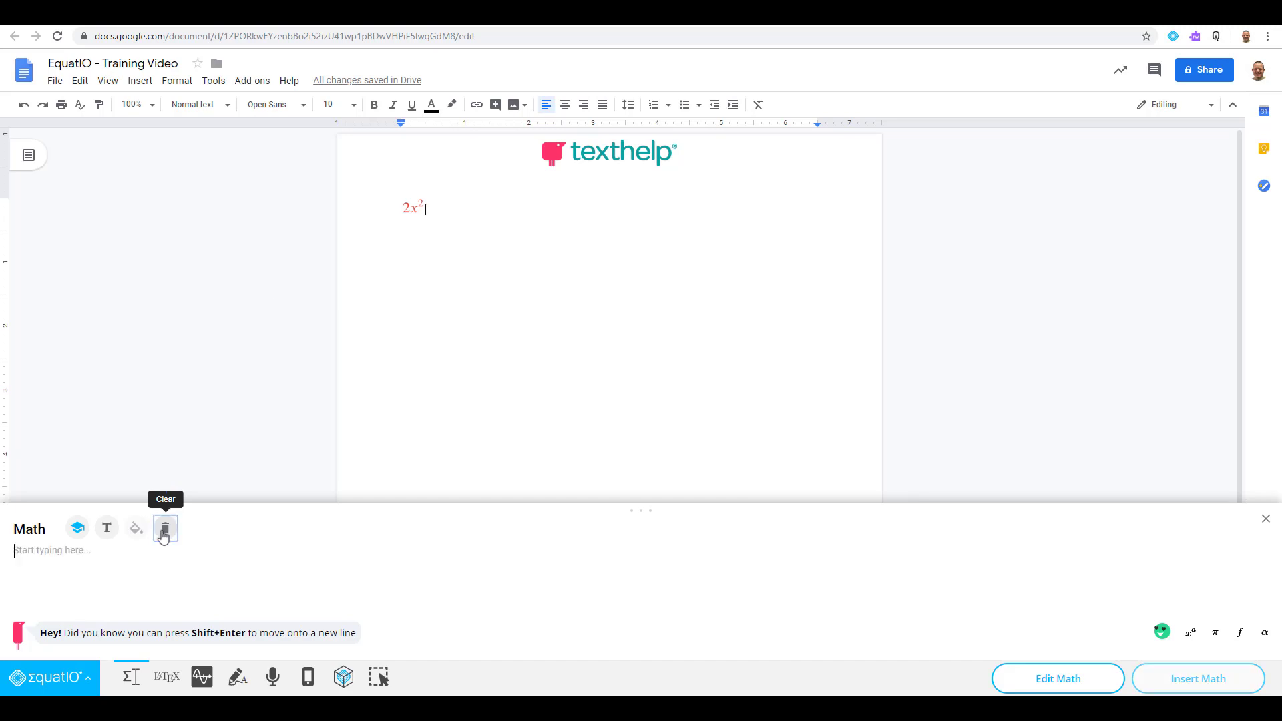
pyautogui.click(79, 554)
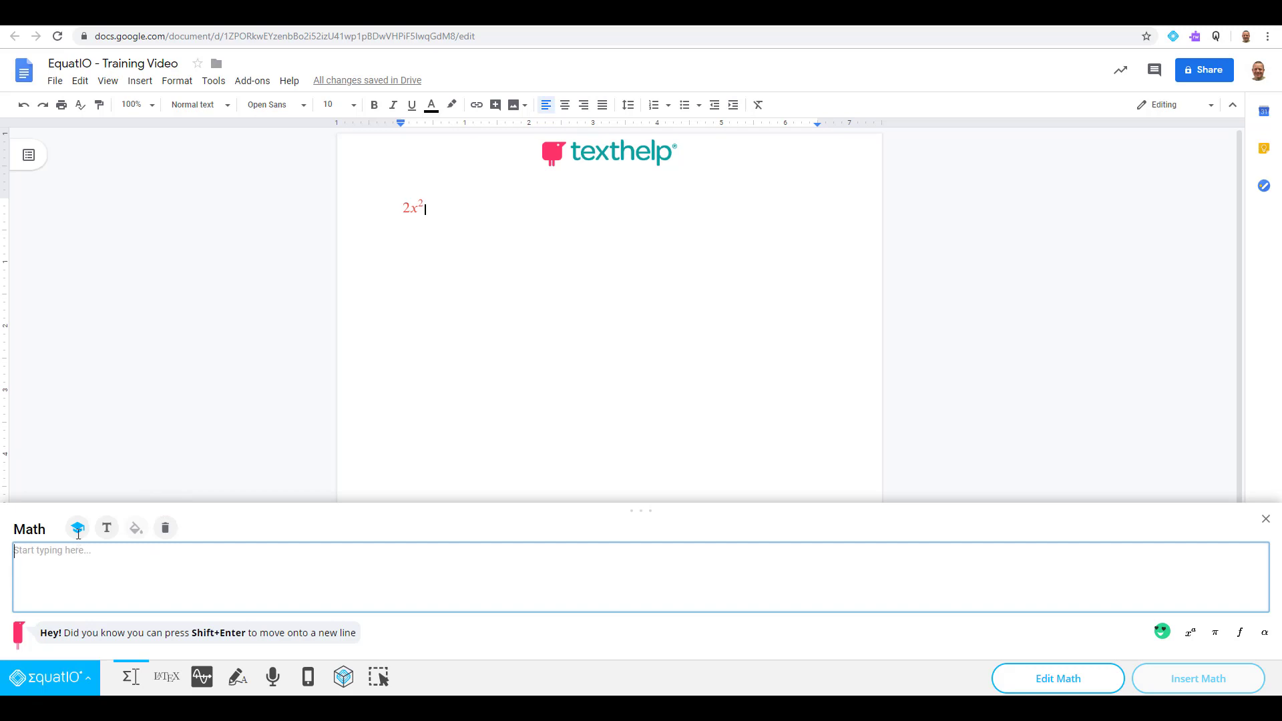
pyautogui.click(598, 443)
pyautogui.press('BackSpace')
# Step: Enter 5² in the math editor with the squared prediction and insert it into the document
pyautogui.write('5')
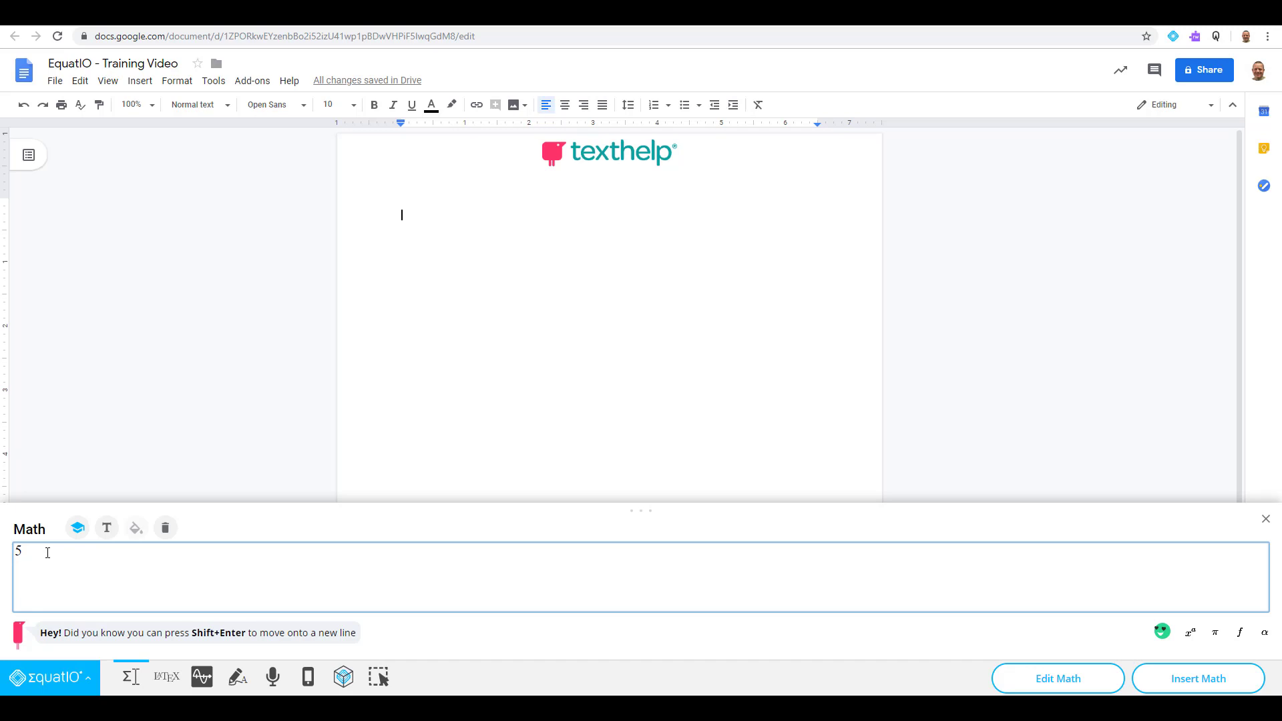
pyautogui.write('sq')
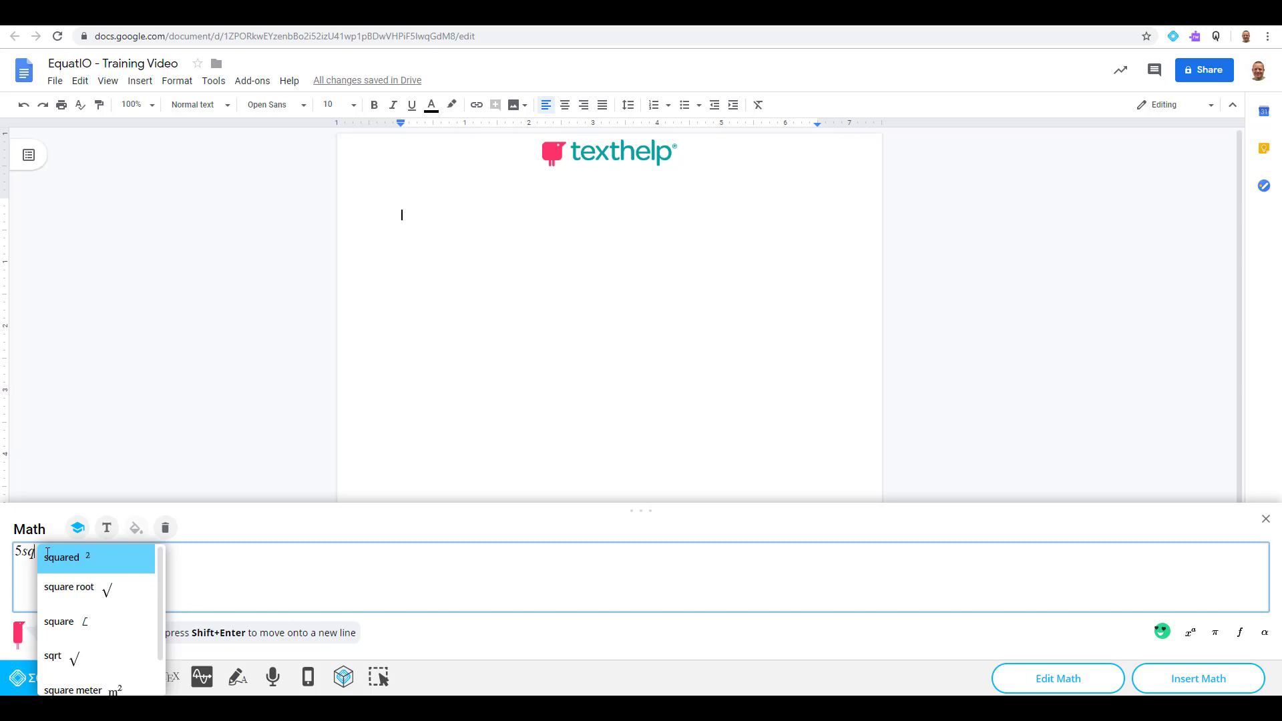
pyautogui.click(108, 564)
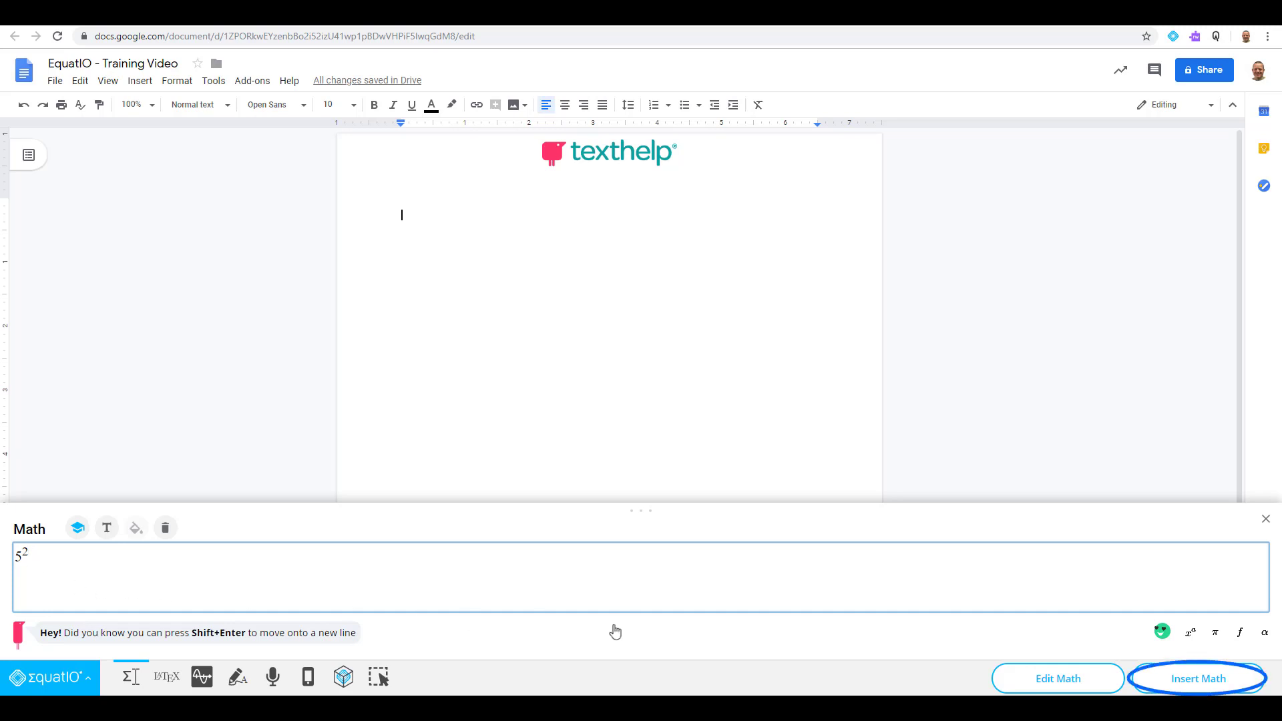
pyautogui.click(1194, 679)
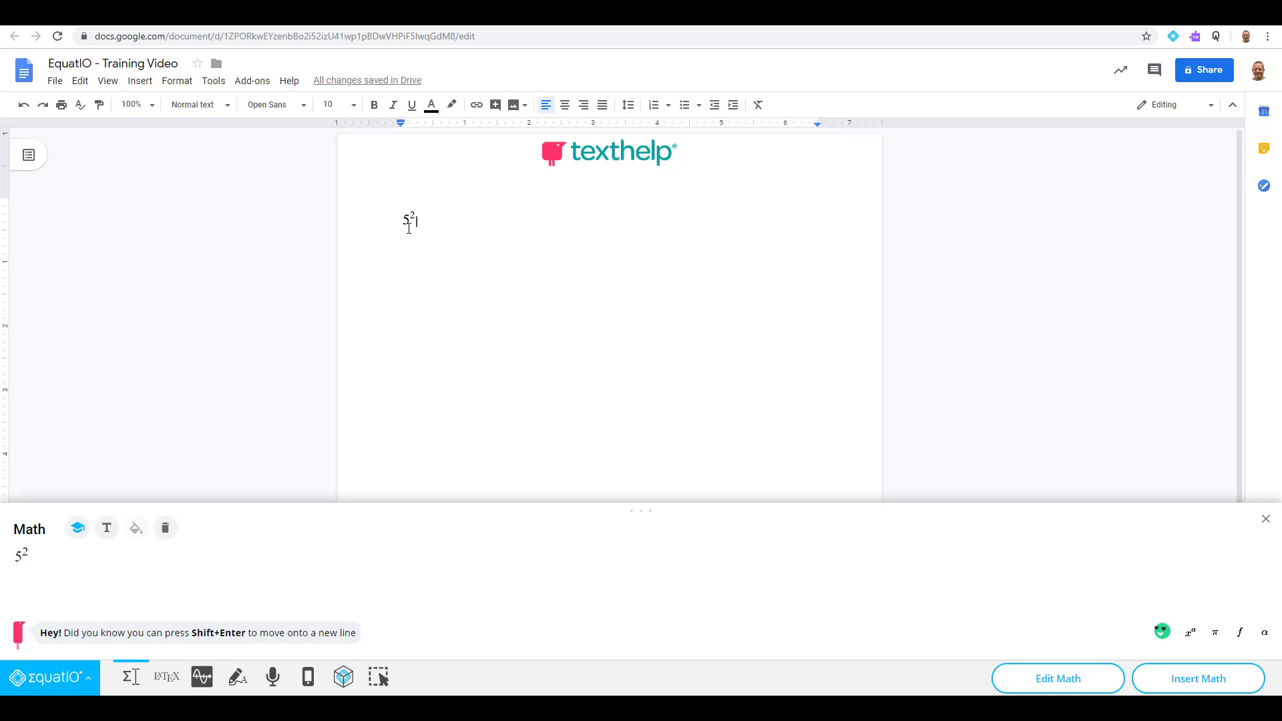
# Step: Delete the expression 5² from the math editor, keeping the copy in the document
pyautogui.click(155, 553)
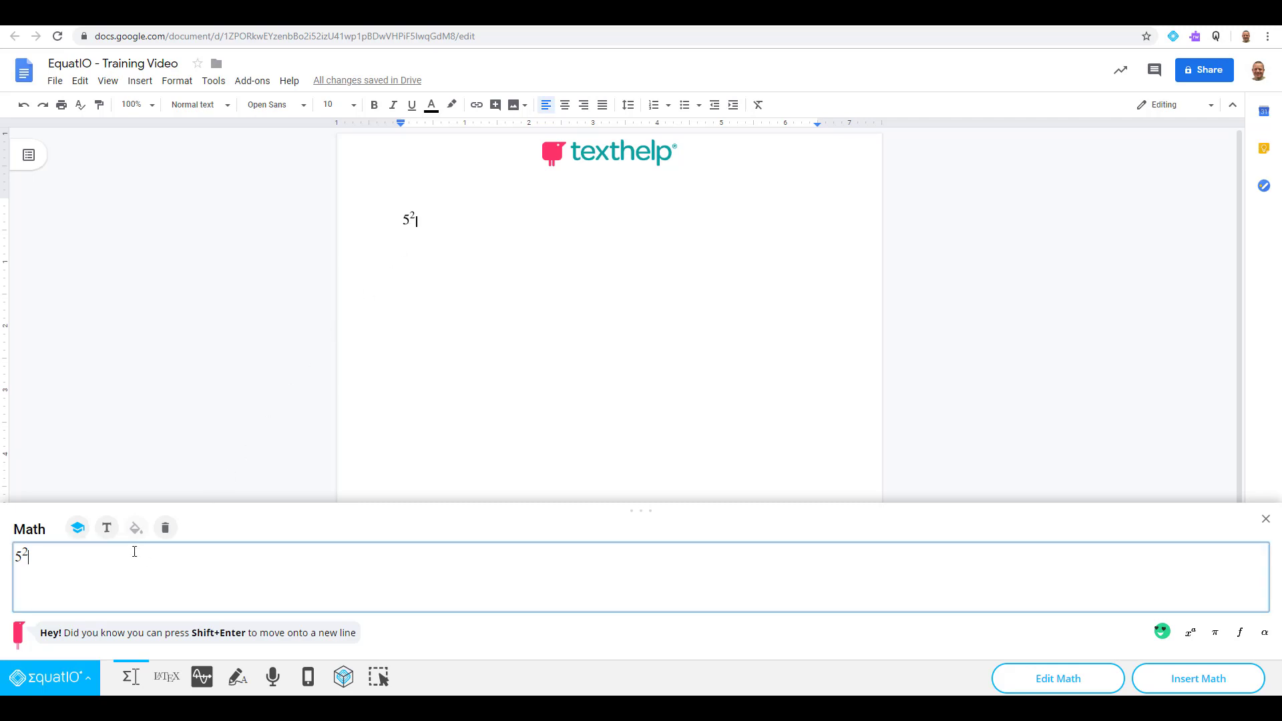
pyautogui.moveTo(30, 554); pyautogui.dragTo(17, 552)
pyautogui.press('BackSpace')
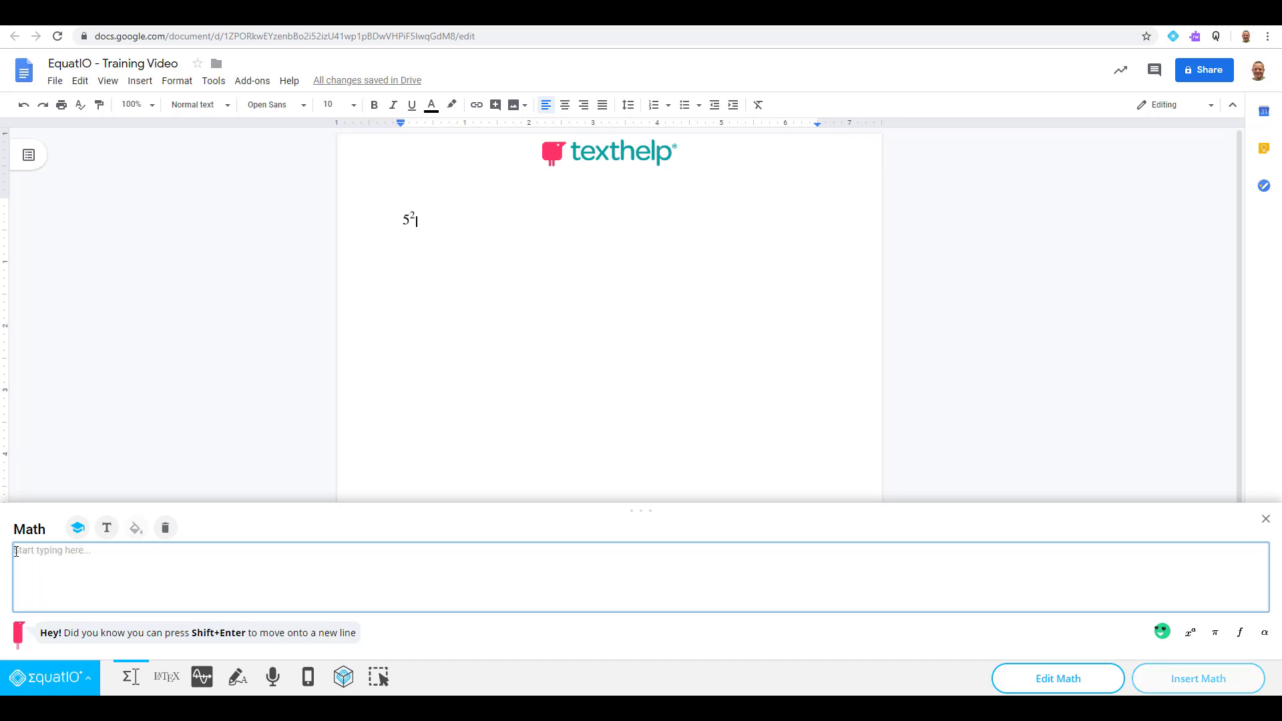
# Step: Add a predicted long division structure in the math editor and clear it again
pyautogui.write('long')
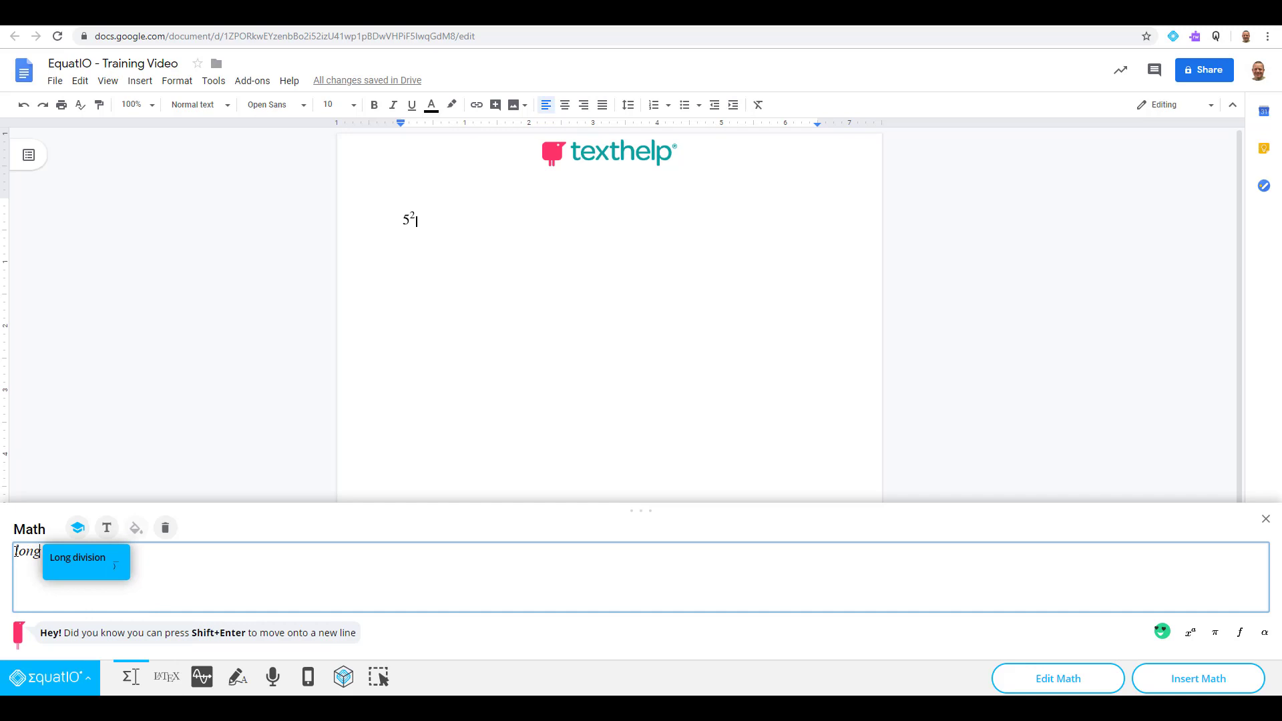
pyautogui.click(93, 566)
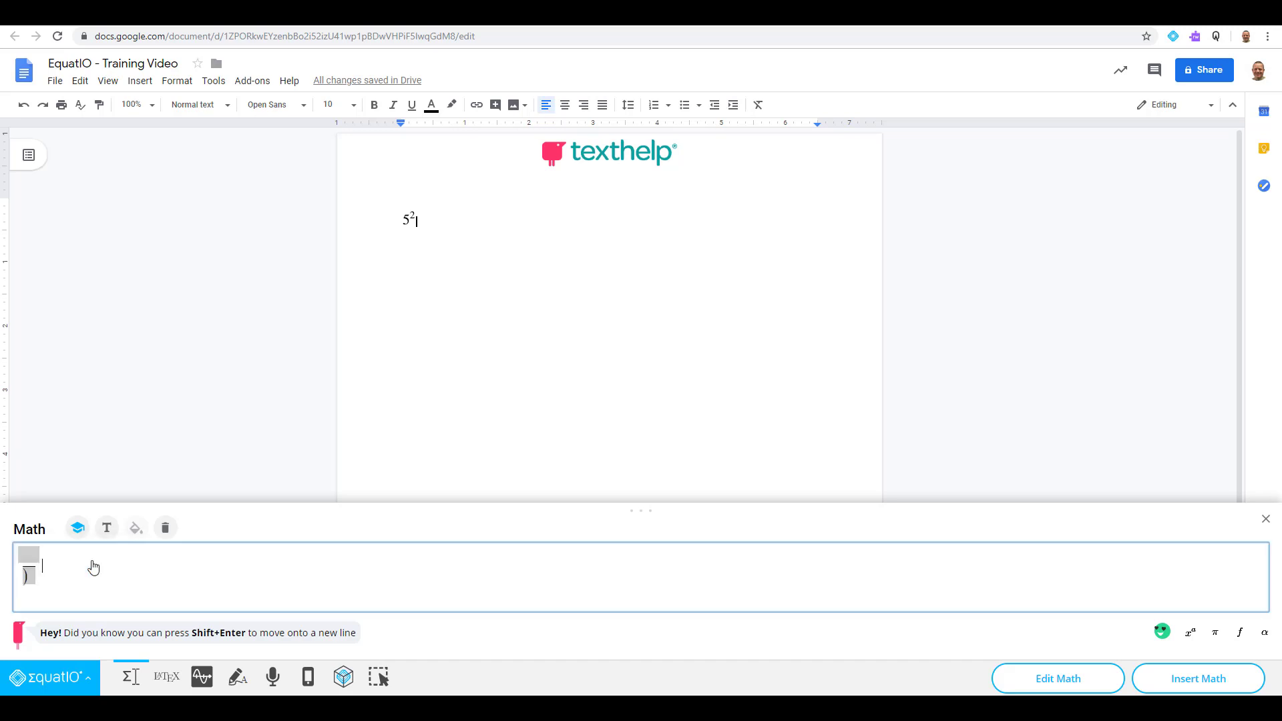
pyautogui.click(19, 576)
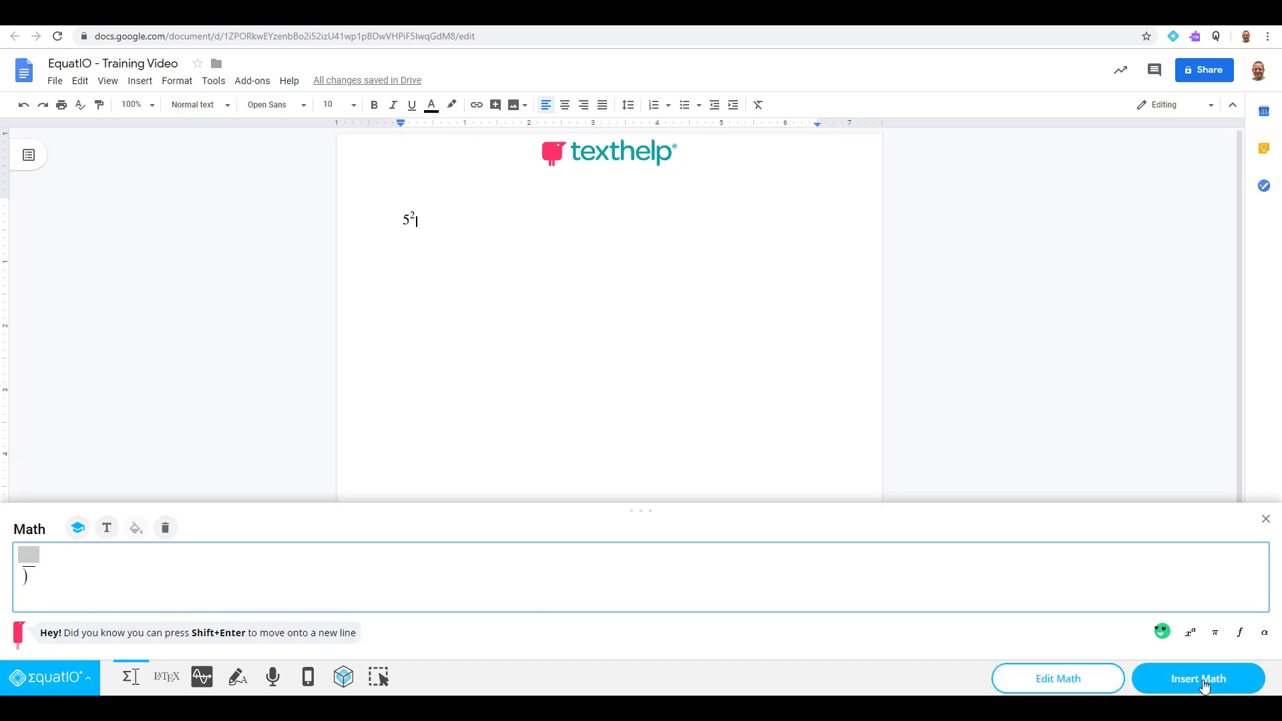
pyautogui.click(629, 568)
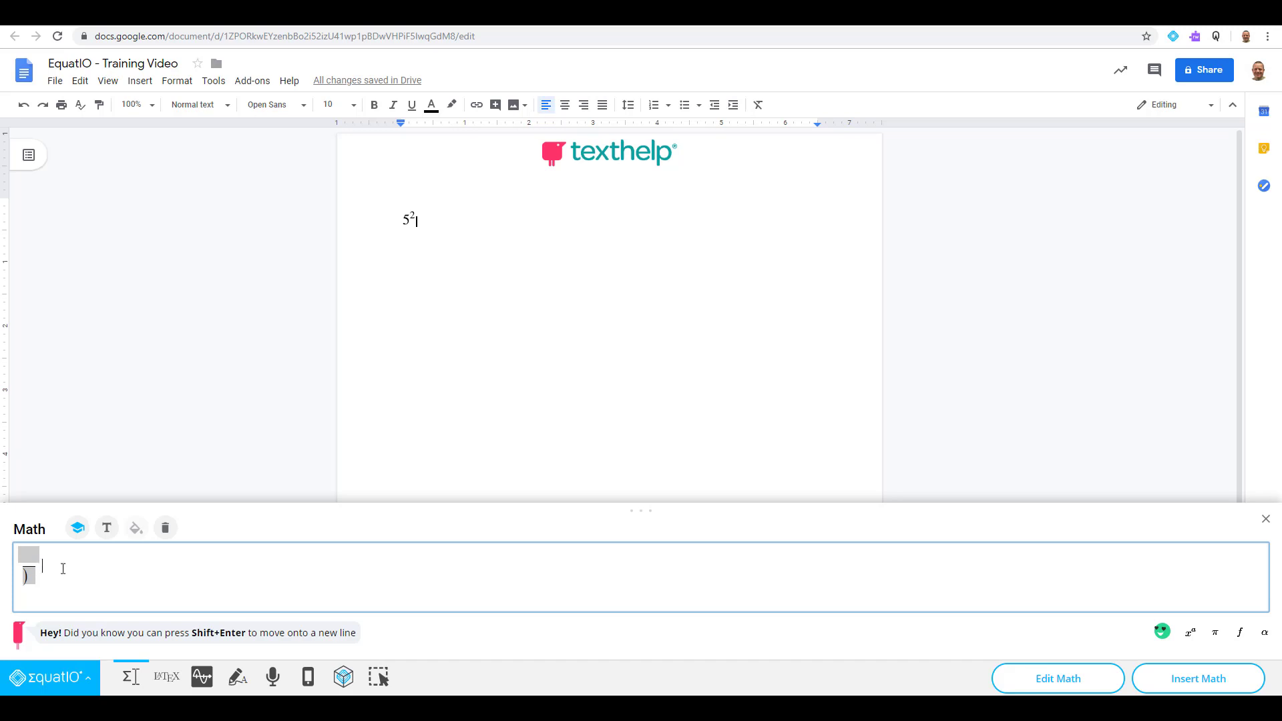
pyautogui.click(166, 528)
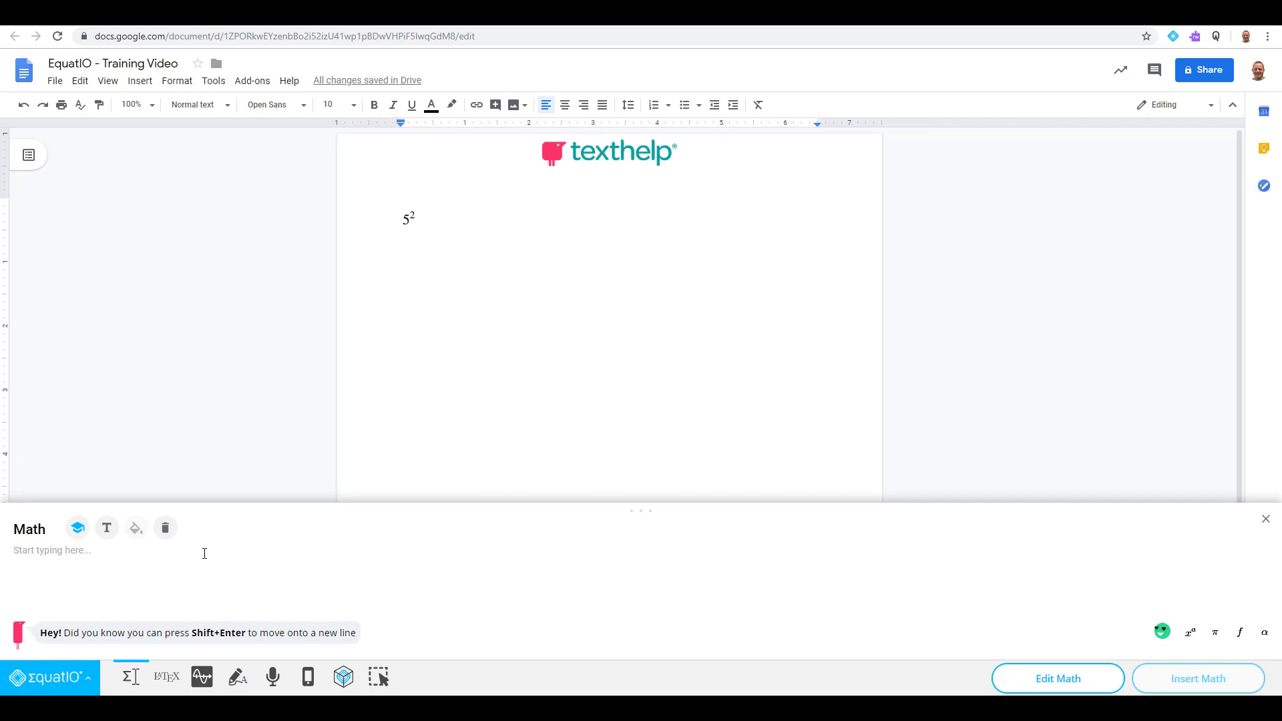
# Step: Enter the square root of 16 in the math editor using the square root prediction
pyautogui.click(63, 552)
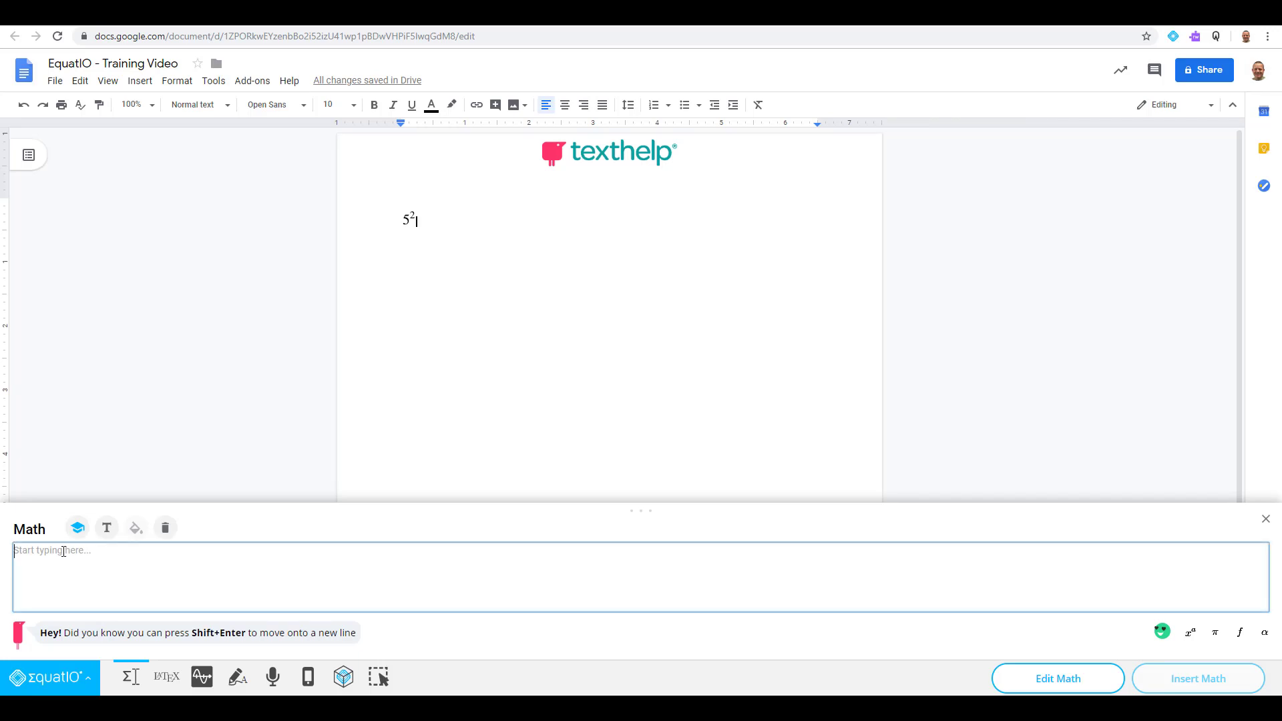
pyautogui.write('sq')
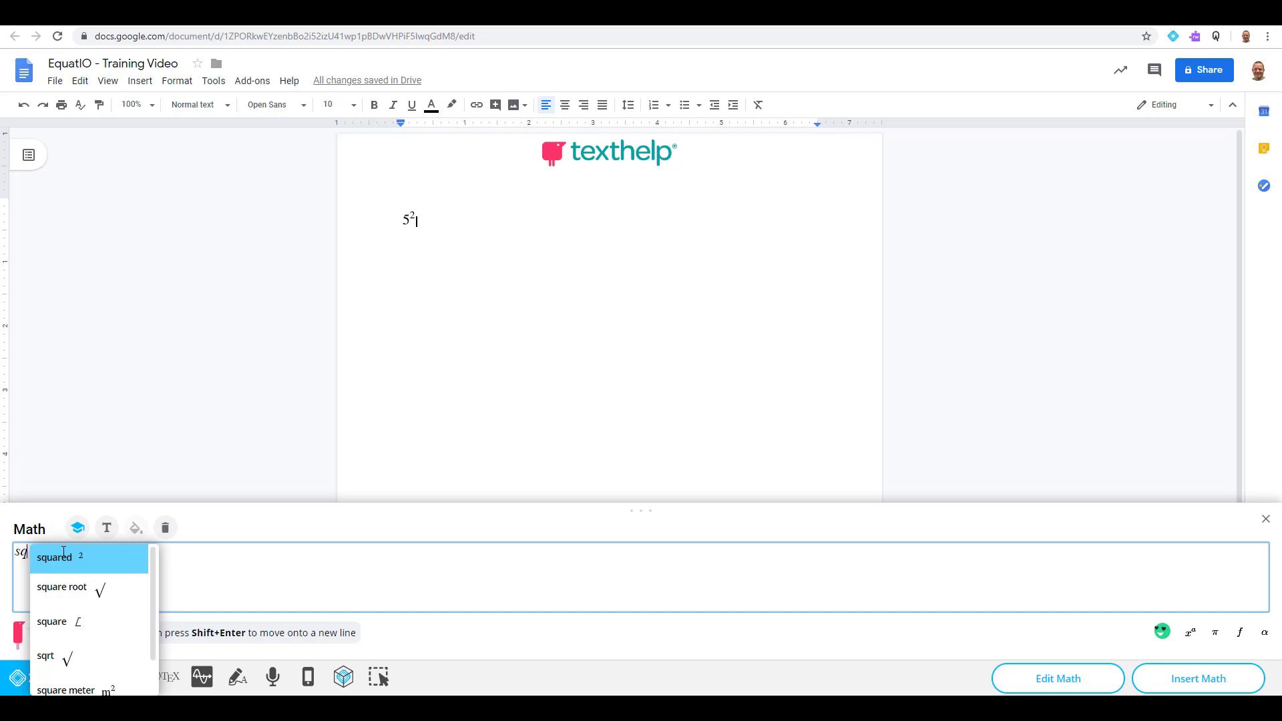
pyautogui.click(84, 590)
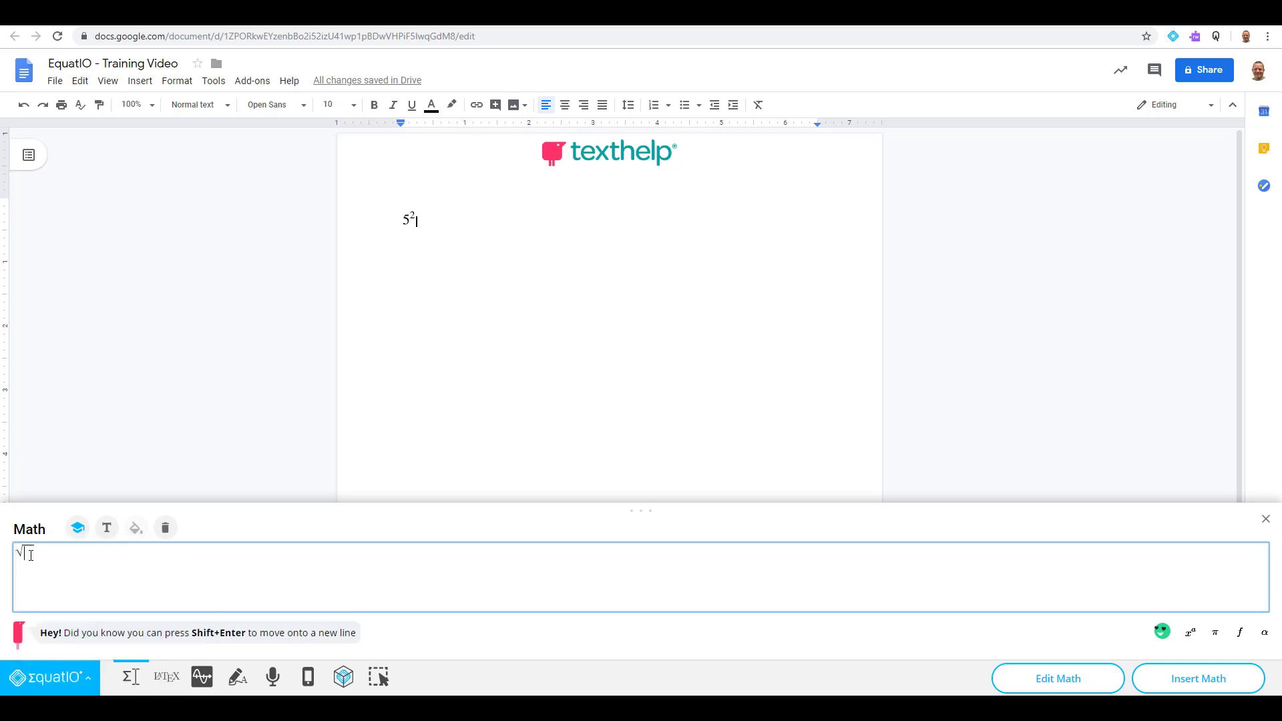
pyautogui.write('16')
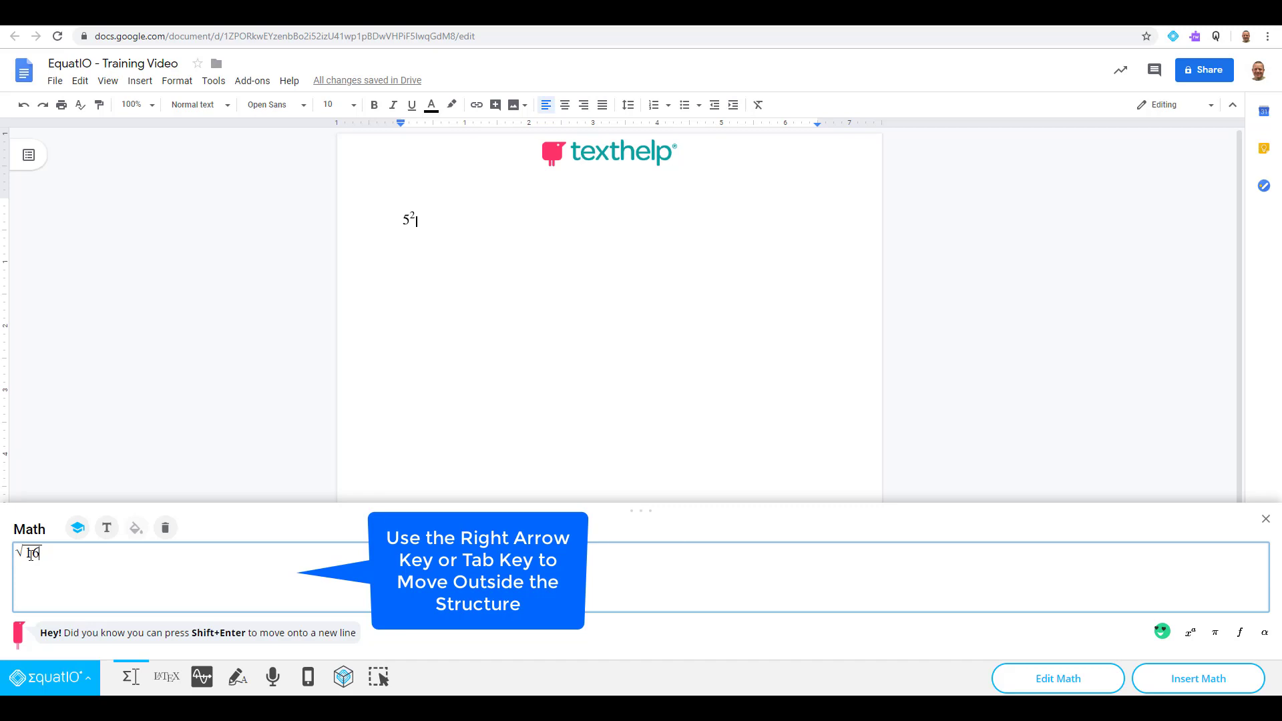
# Step: Put the square root of 16 over 5 using the over prediction and insert the fraction into the document
pyautogui.press('Right')
pyautogui.press('Tab')
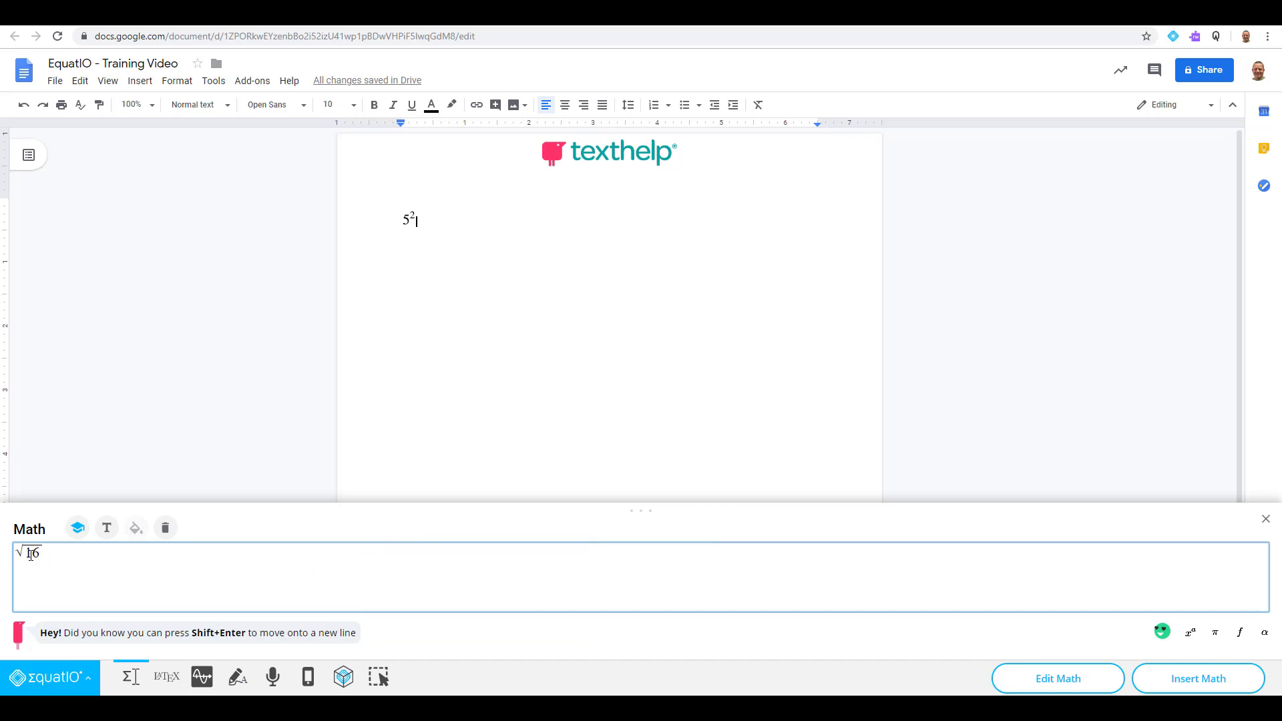
pyautogui.write('ov')
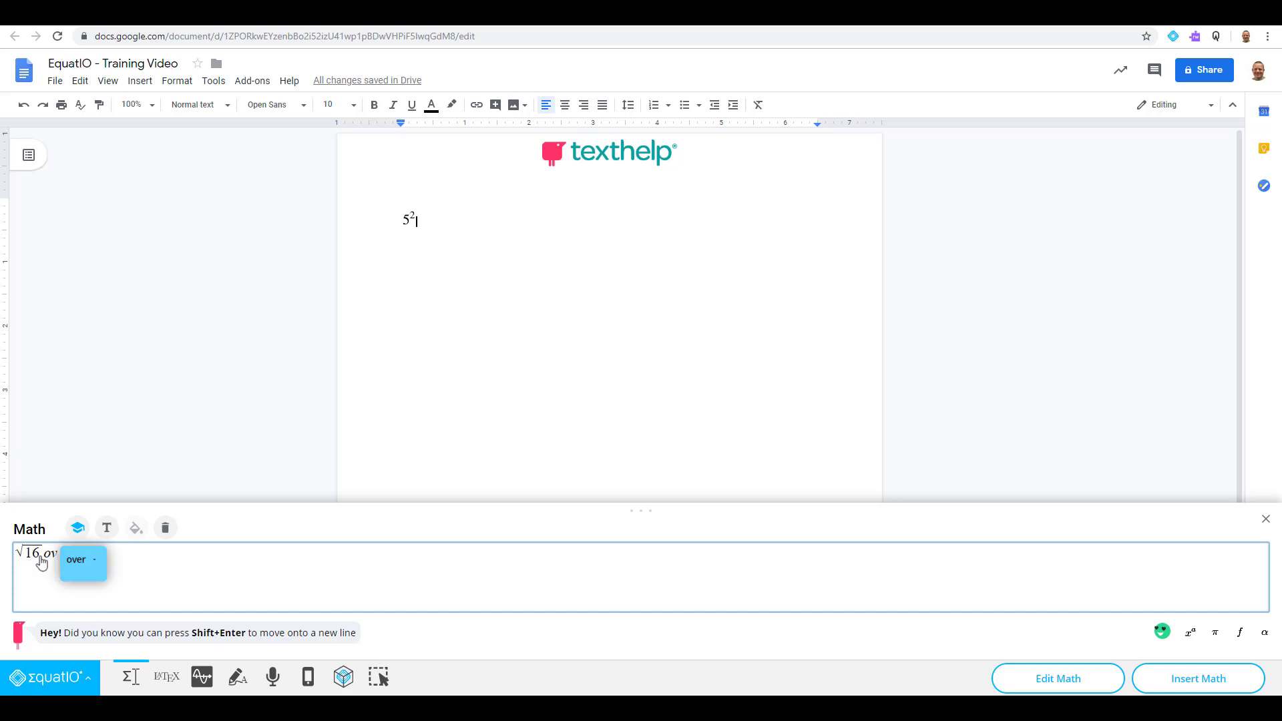
pyautogui.click(78, 565)
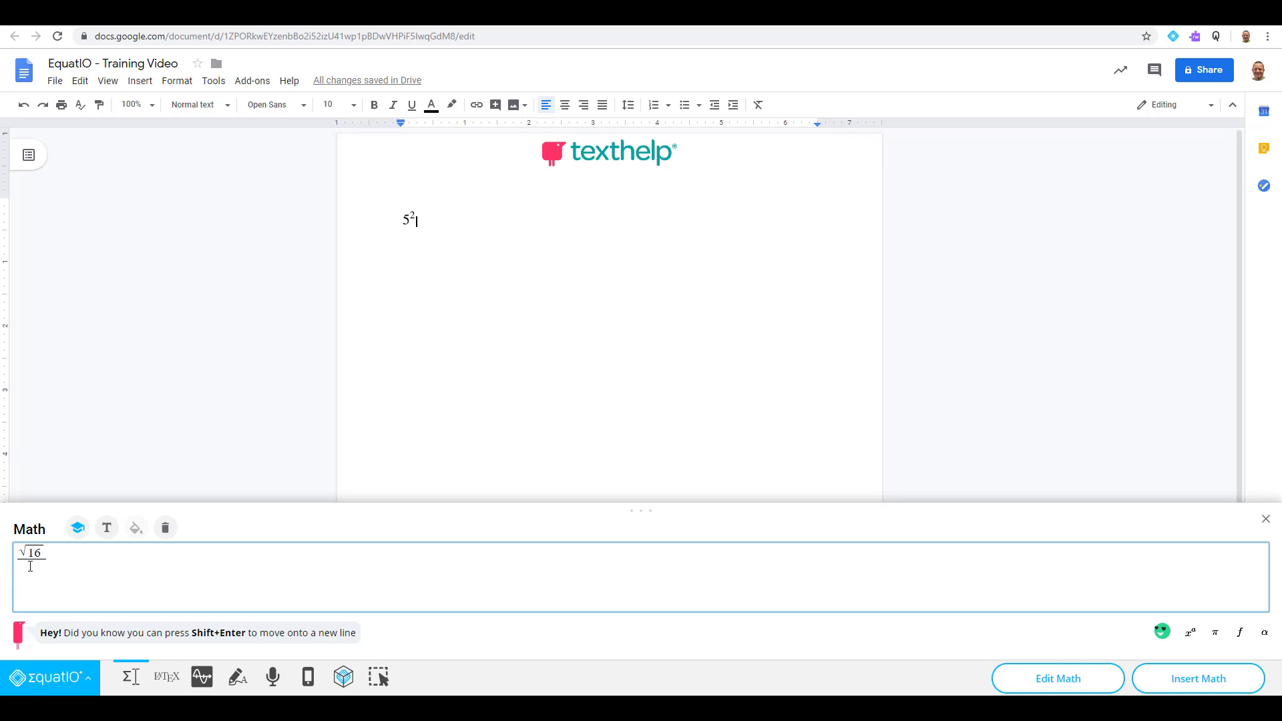
pyautogui.write('5')
pyautogui.click(1176, 681)
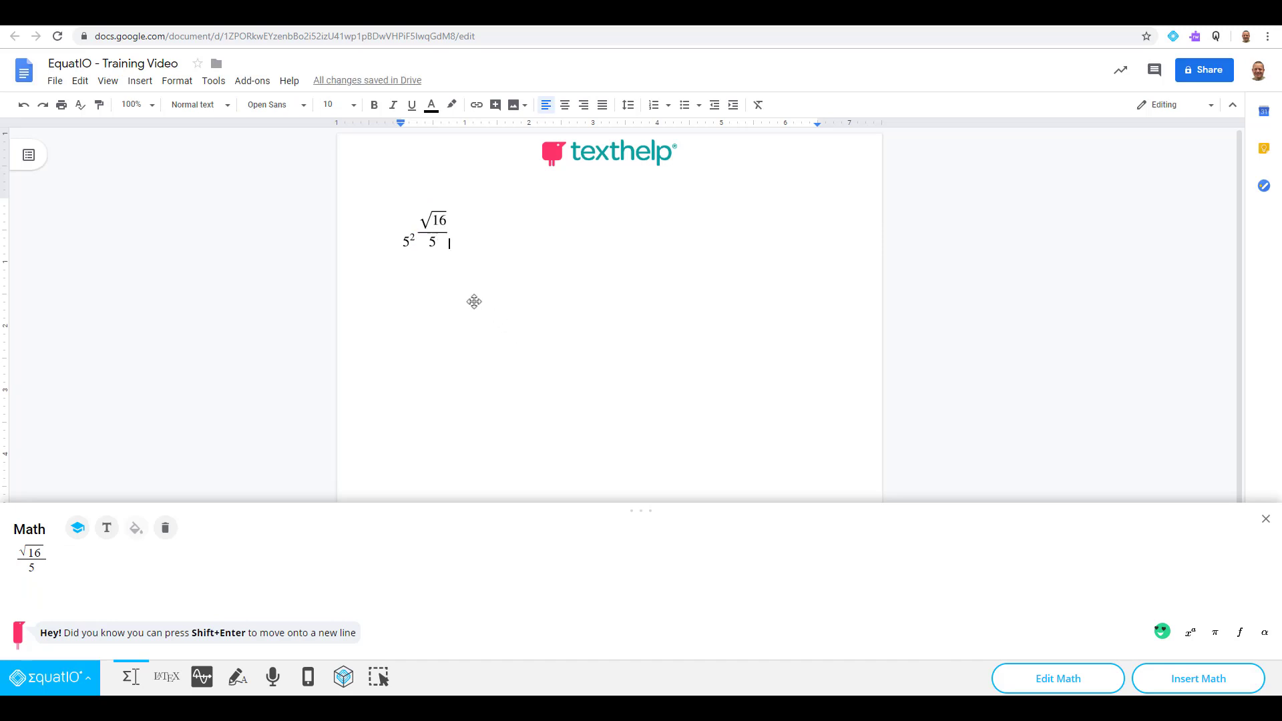
# Step: Delete the expression 5² from the document
pyautogui.click(407, 241)
pyautogui.press('Delete')
# Step: Enlarge the inserted fraction image in the document and shrink it back to about its original size
pyautogui.click(418, 224)
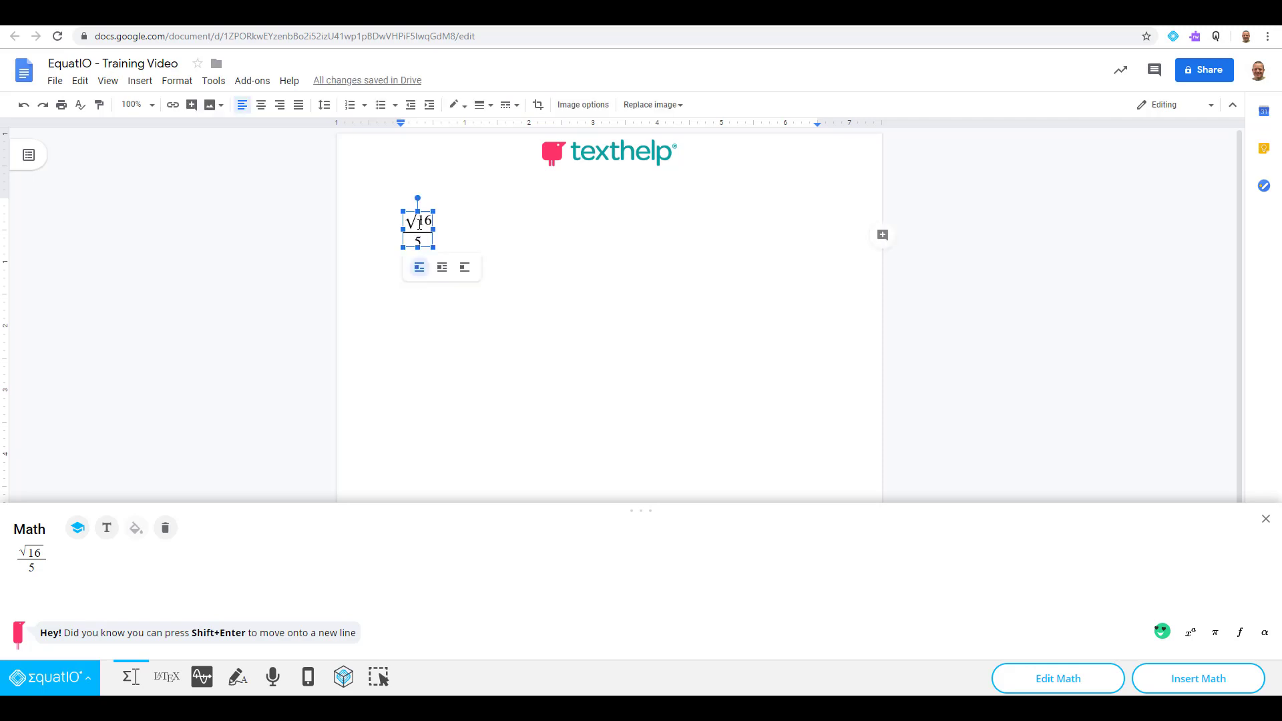
pyautogui.moveTo(433, 247); pyautogui.dragTo(444, 259)
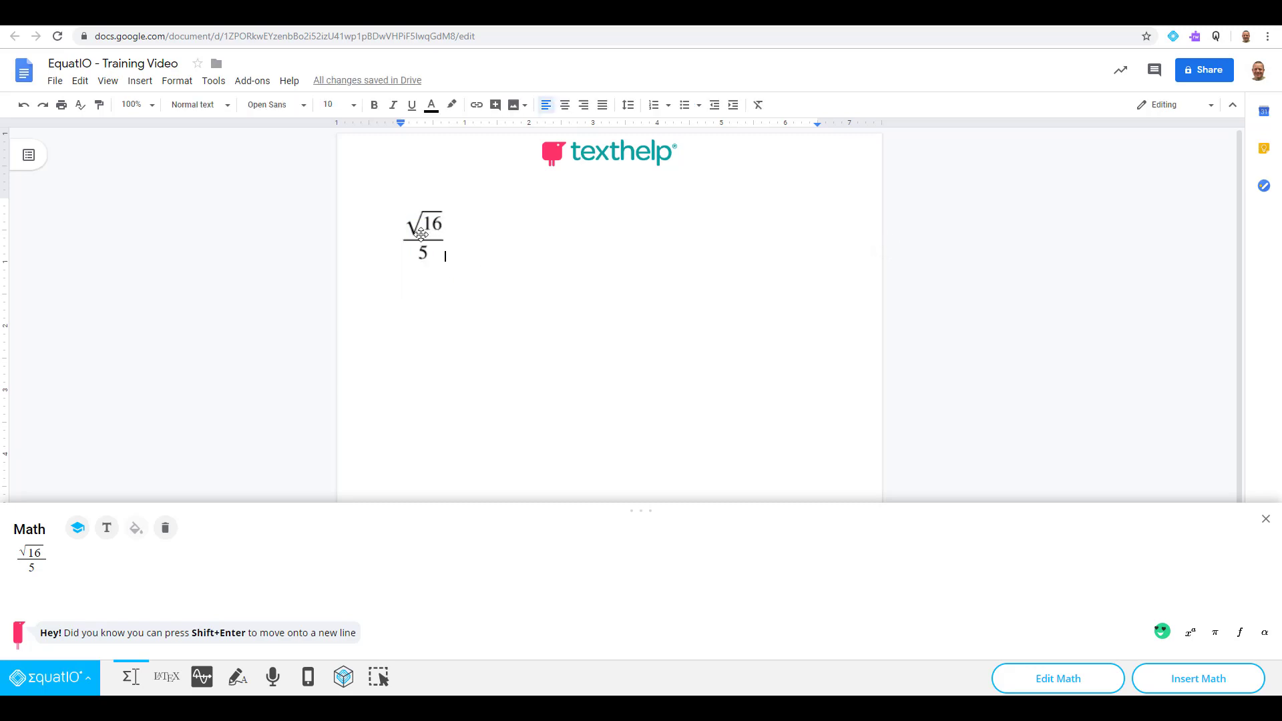
pyautogui.click(440, 252)
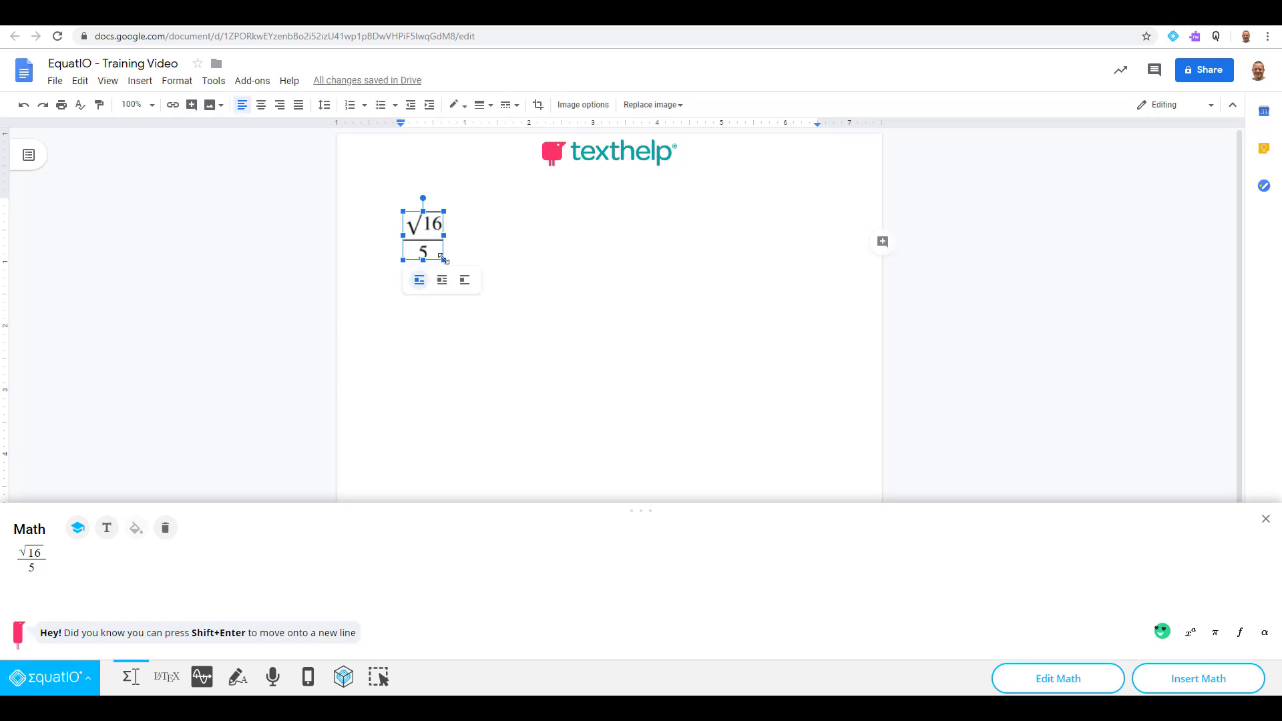
pyautogui.moveTo(443, 259); pyautogui.dragTo(432, 247)
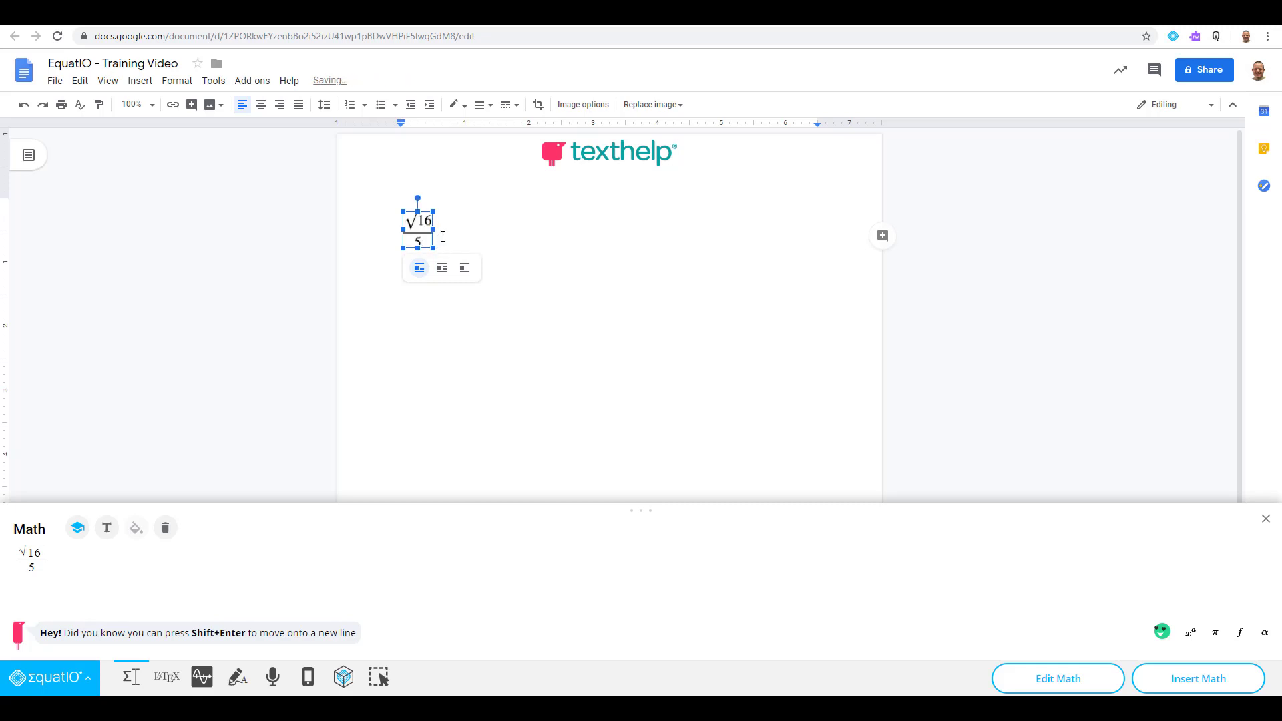
pyautogui.click(446, 235)
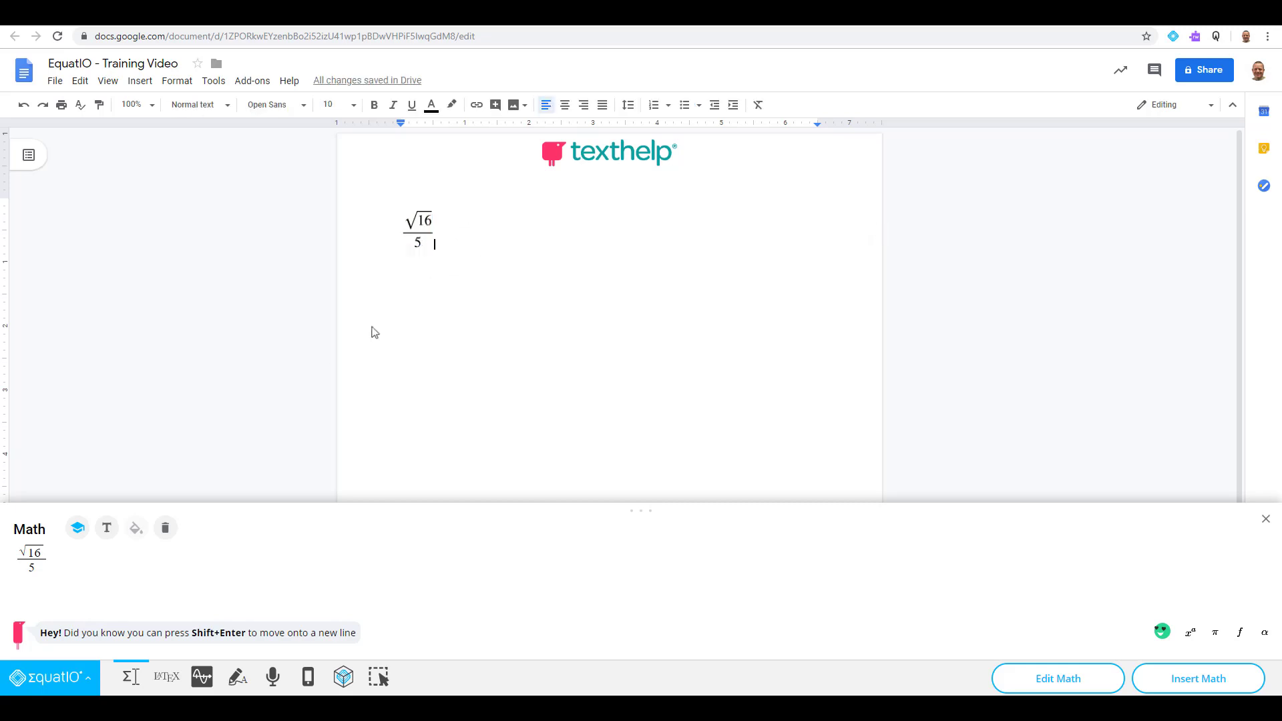
# Step: Examine the math font size choices in EquatIO's math options and close the options without saving
pyautogui.click(49, 677)
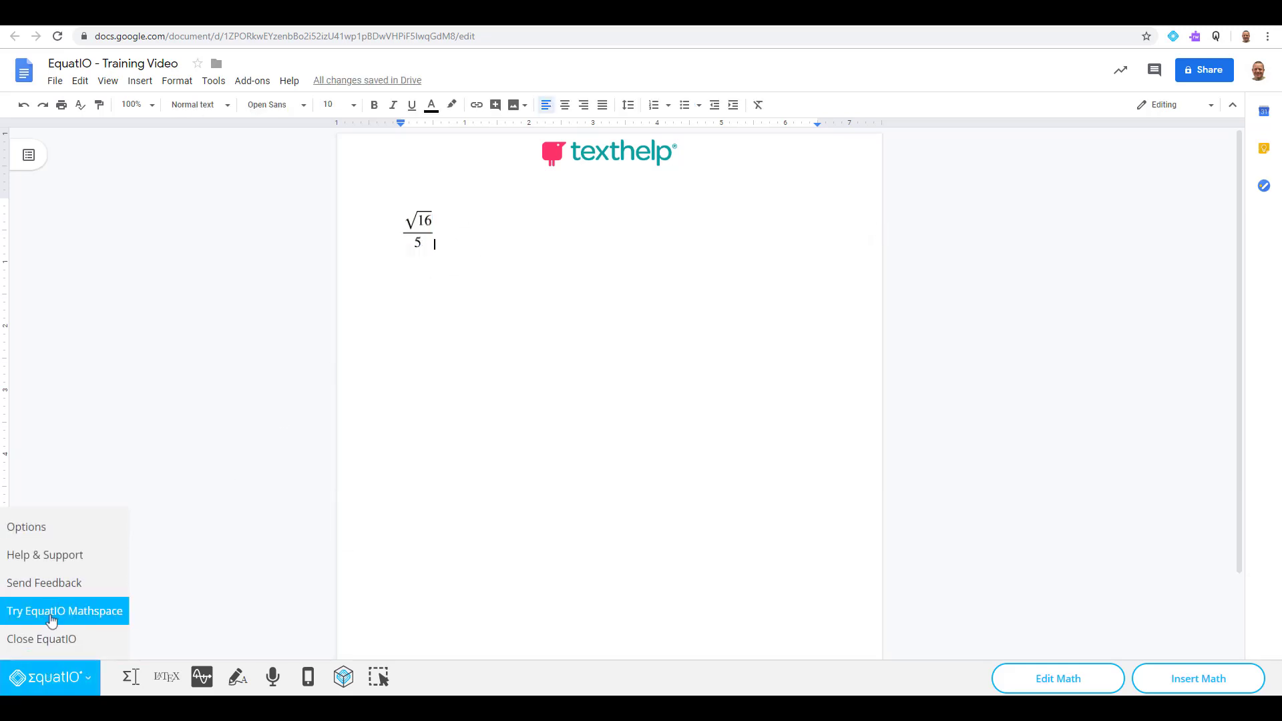
pyautogui.click(55, 528)
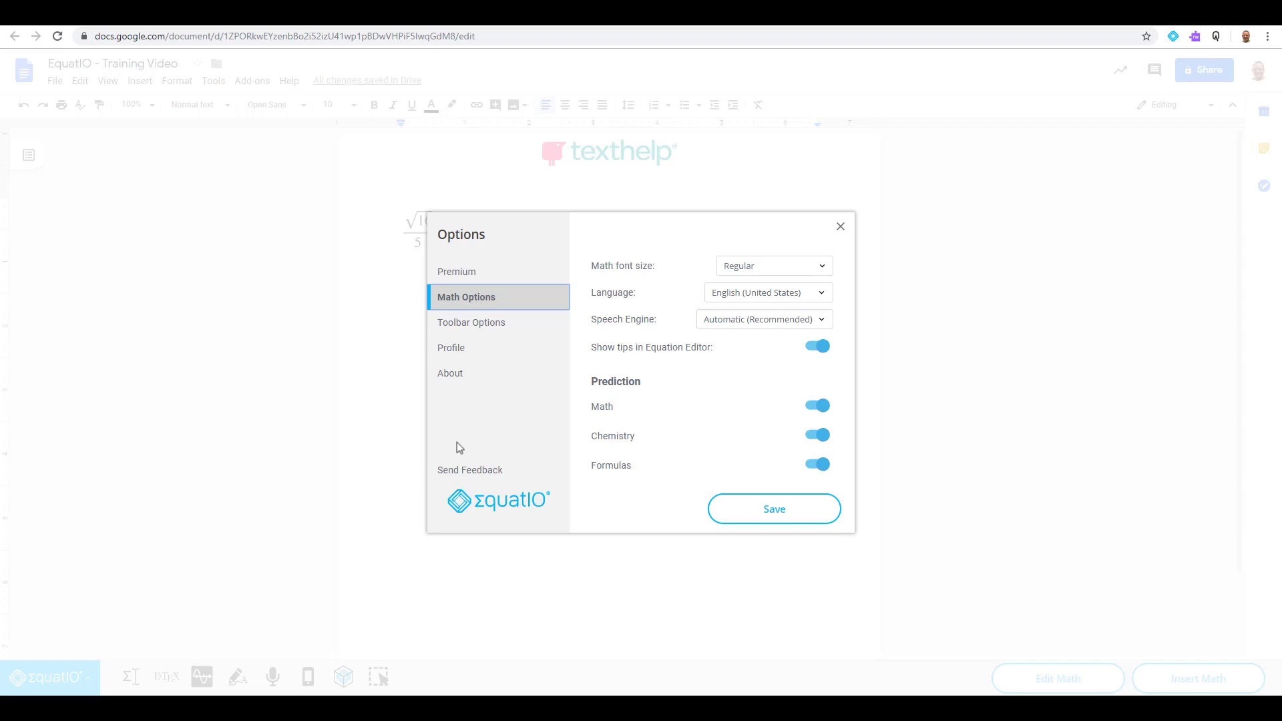
pyautogui.click(758, 266)
pyautogui.press('Down')
pyautogui.press('Down')
pyautogui.press('Down')
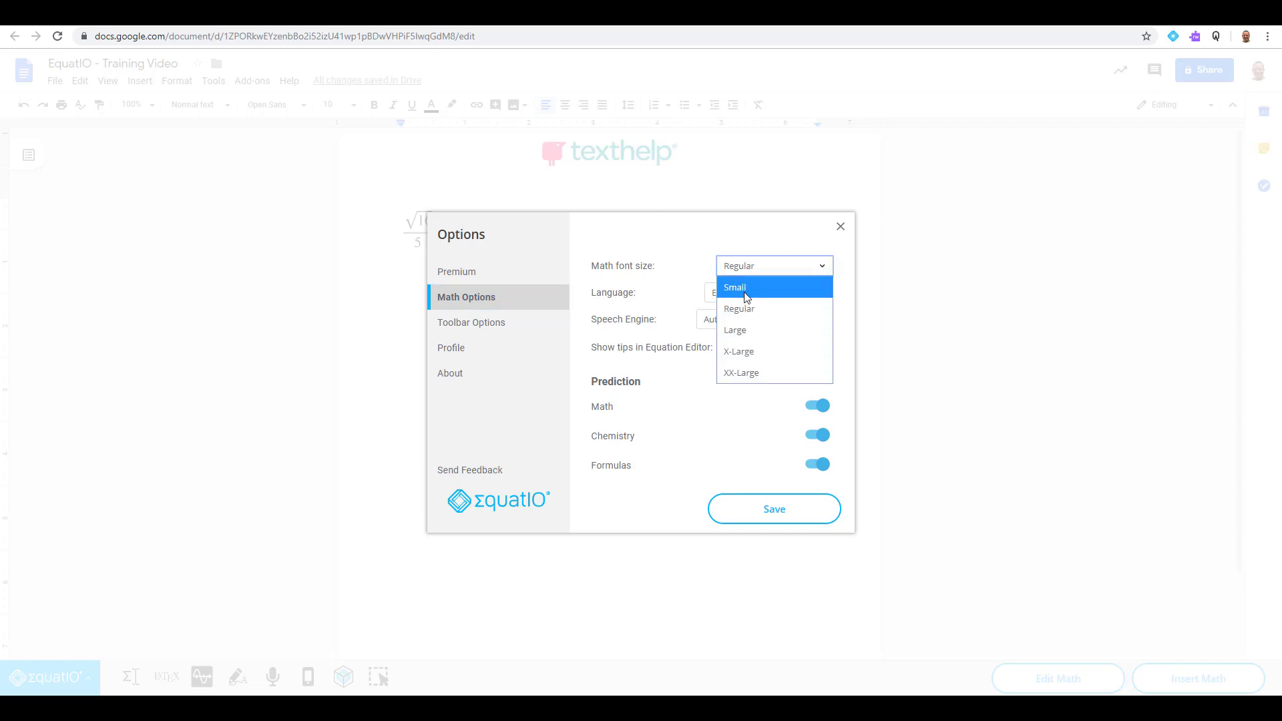
pyautogui.click(840, 227)
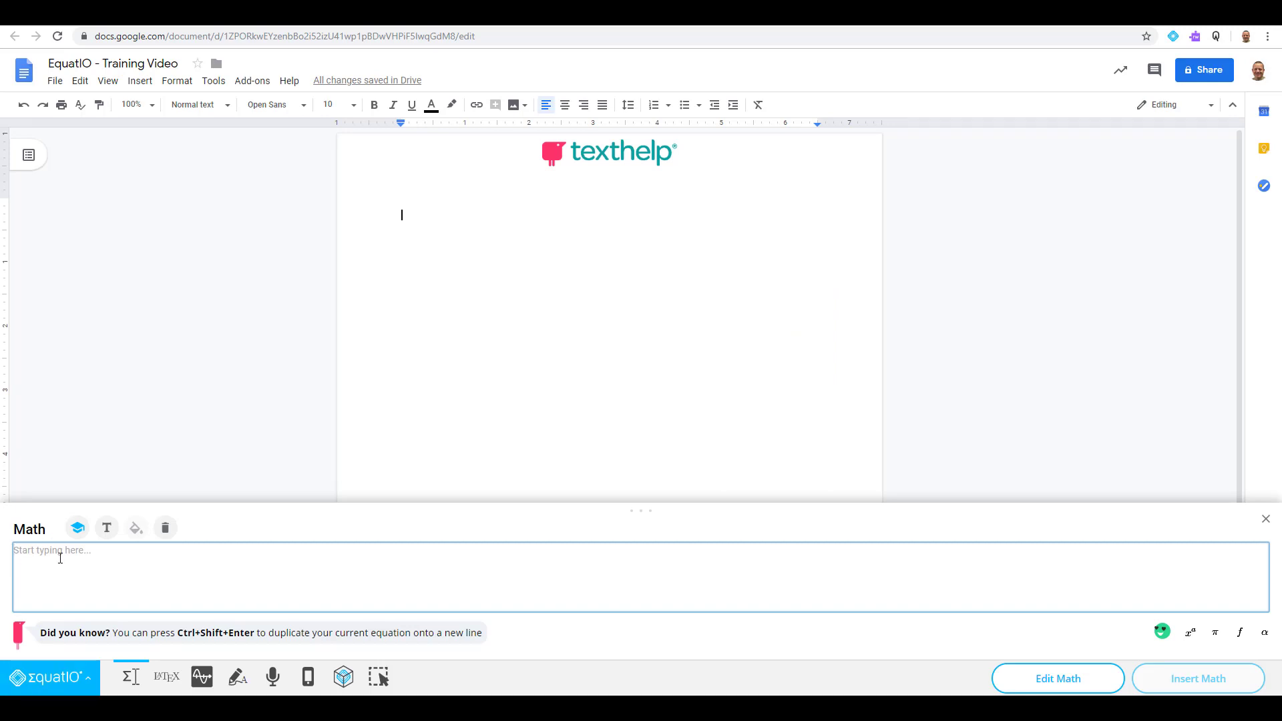
# Step: Build a fraction with √4 as numerator using the square root and out of predictions, and clear it from the math editor
pyautogui.write('sq')
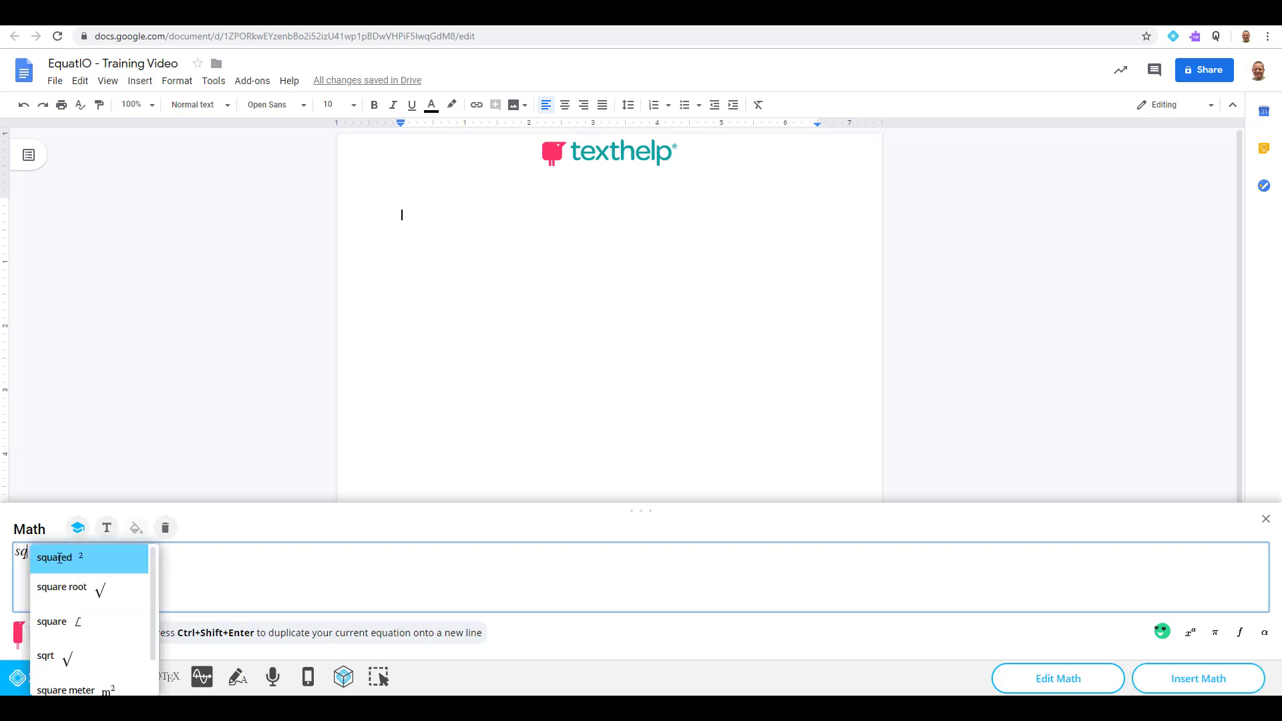
pyautogui.press('Down')
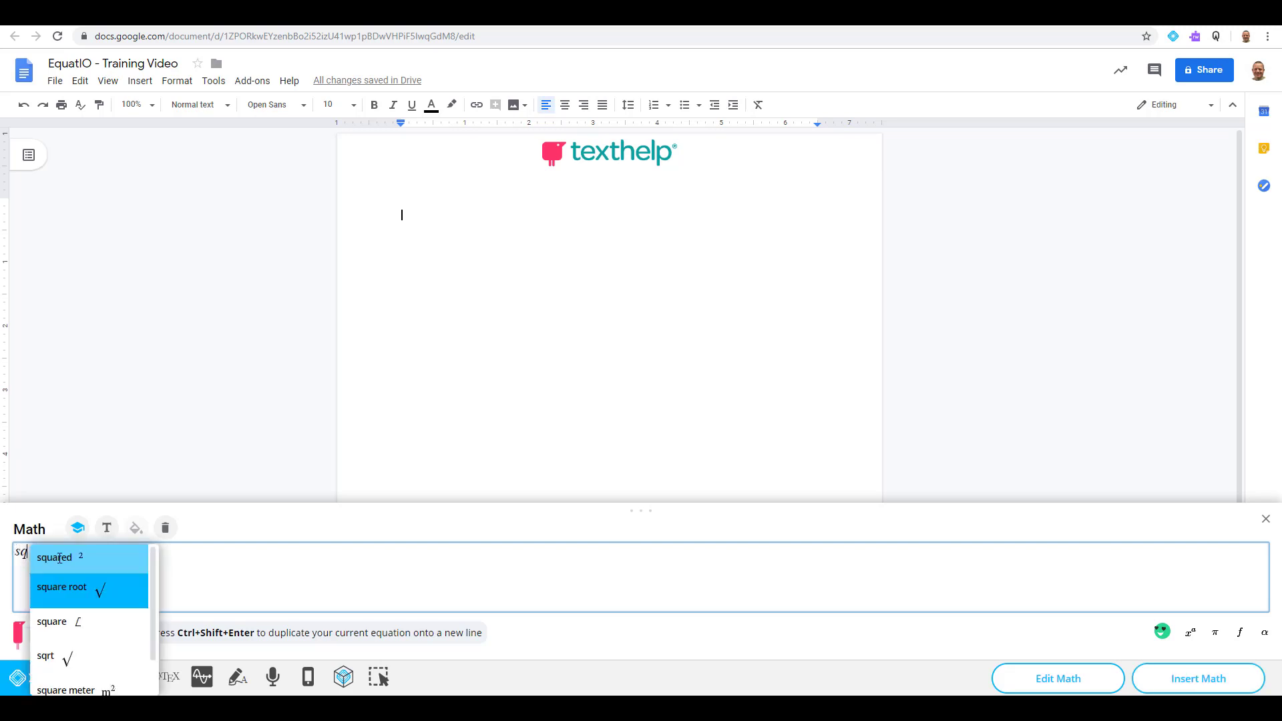
pyautogui.press('Return')
pyautogui.write('4 ')
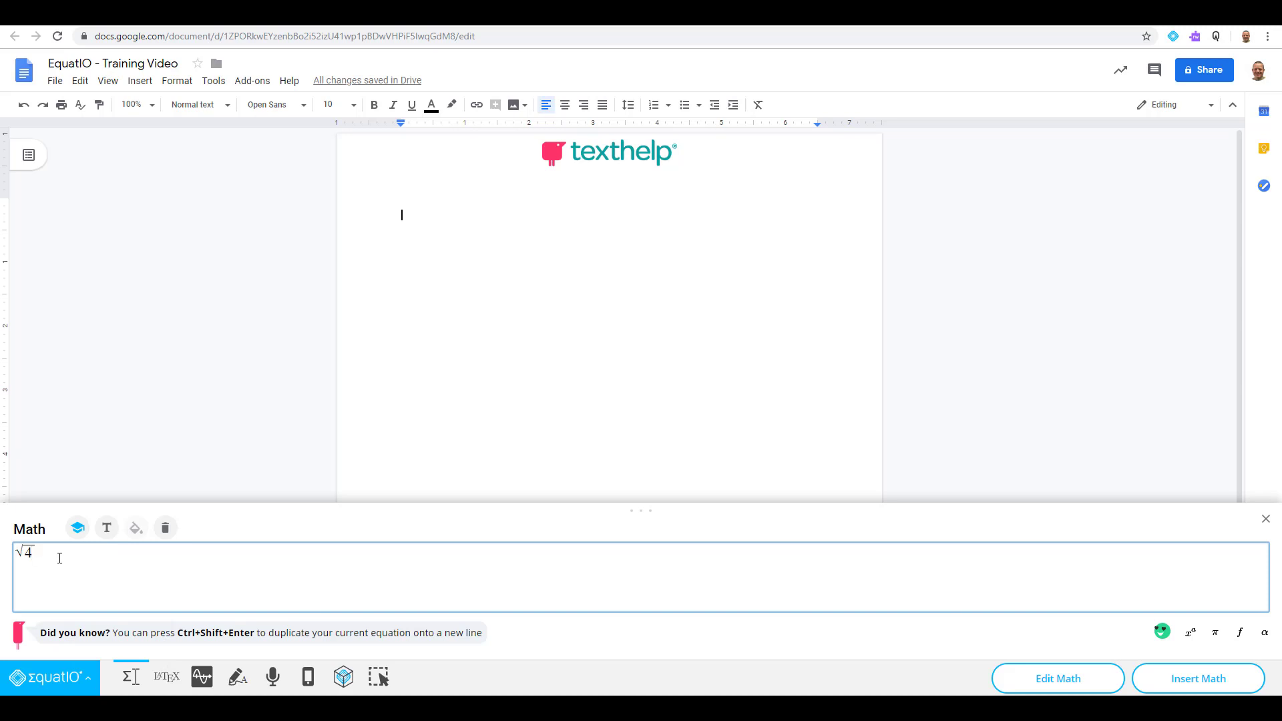
pyautogui.write('out')
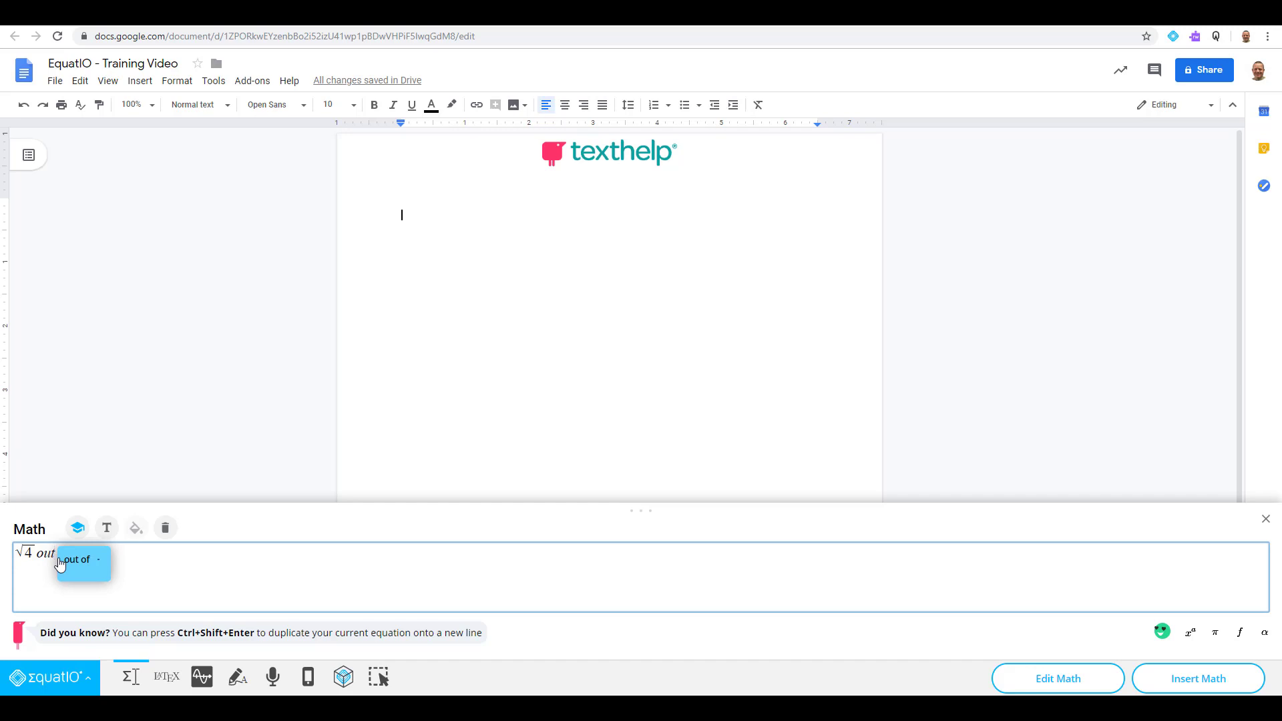
pyautogui.click(61, 562)
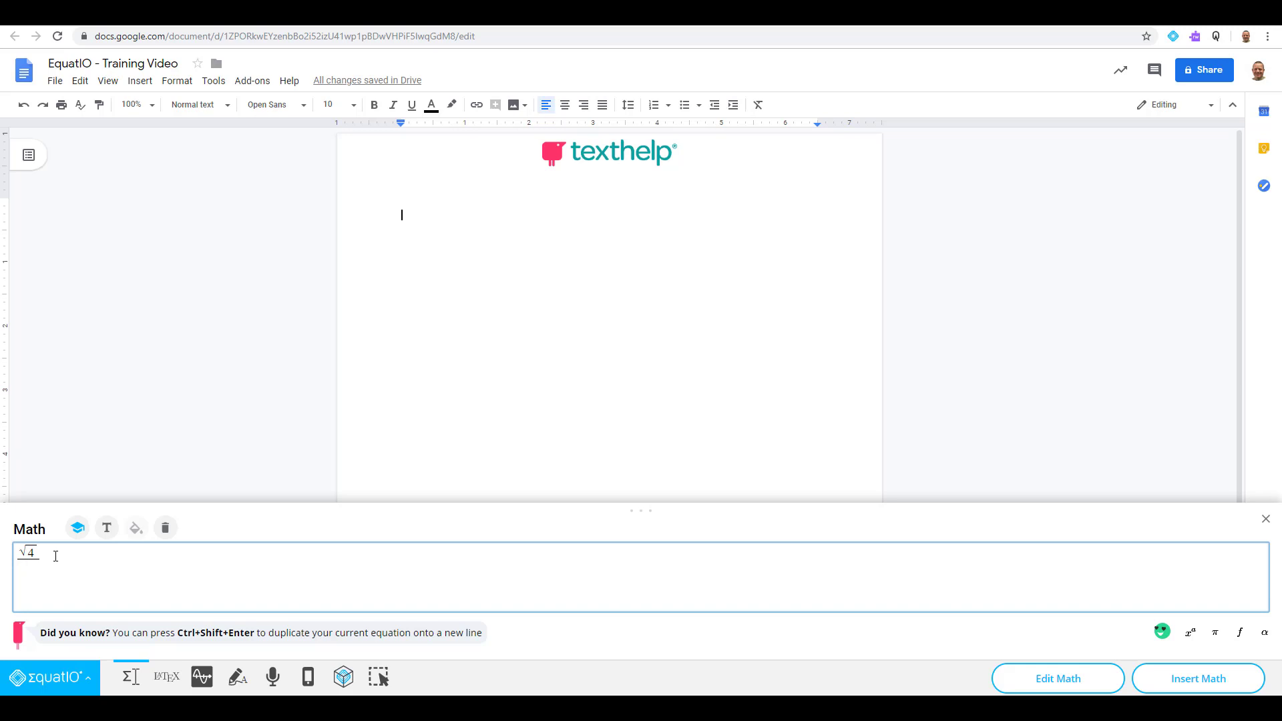
pyautogui.moveTo(56, 556); pyautogui.dragTo(24, 552)
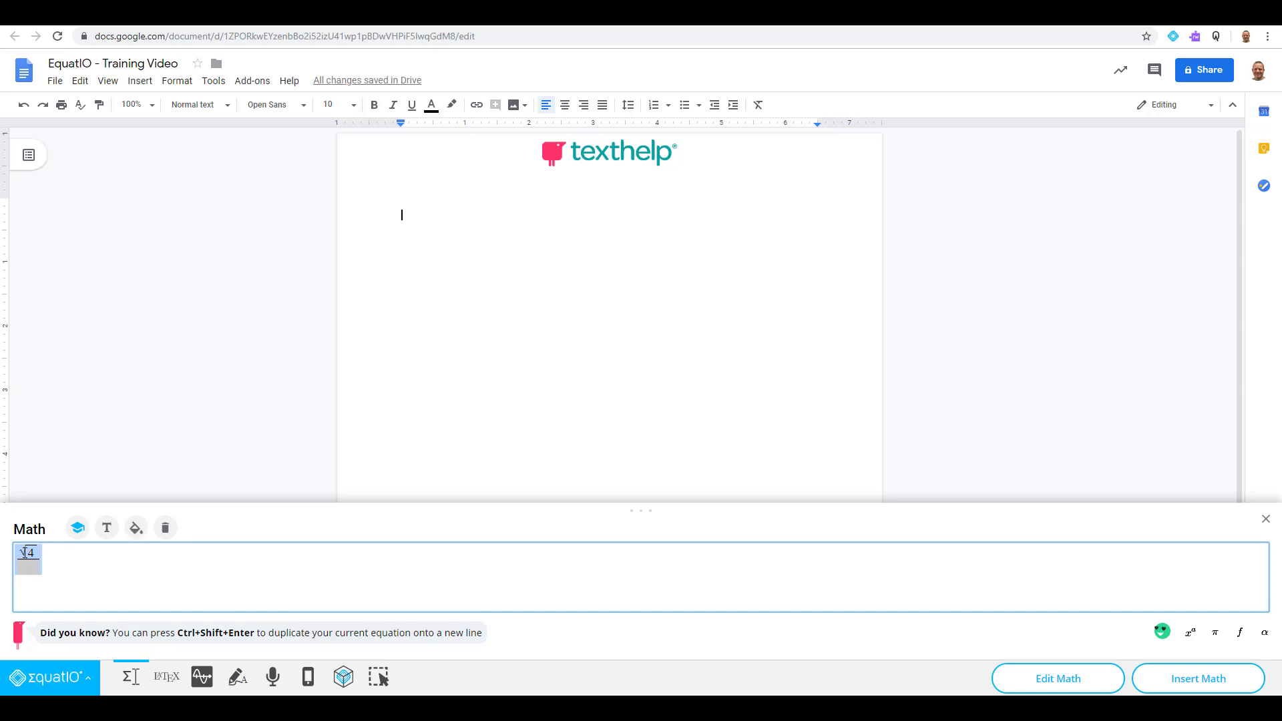
pyautogui.click(167, 531)
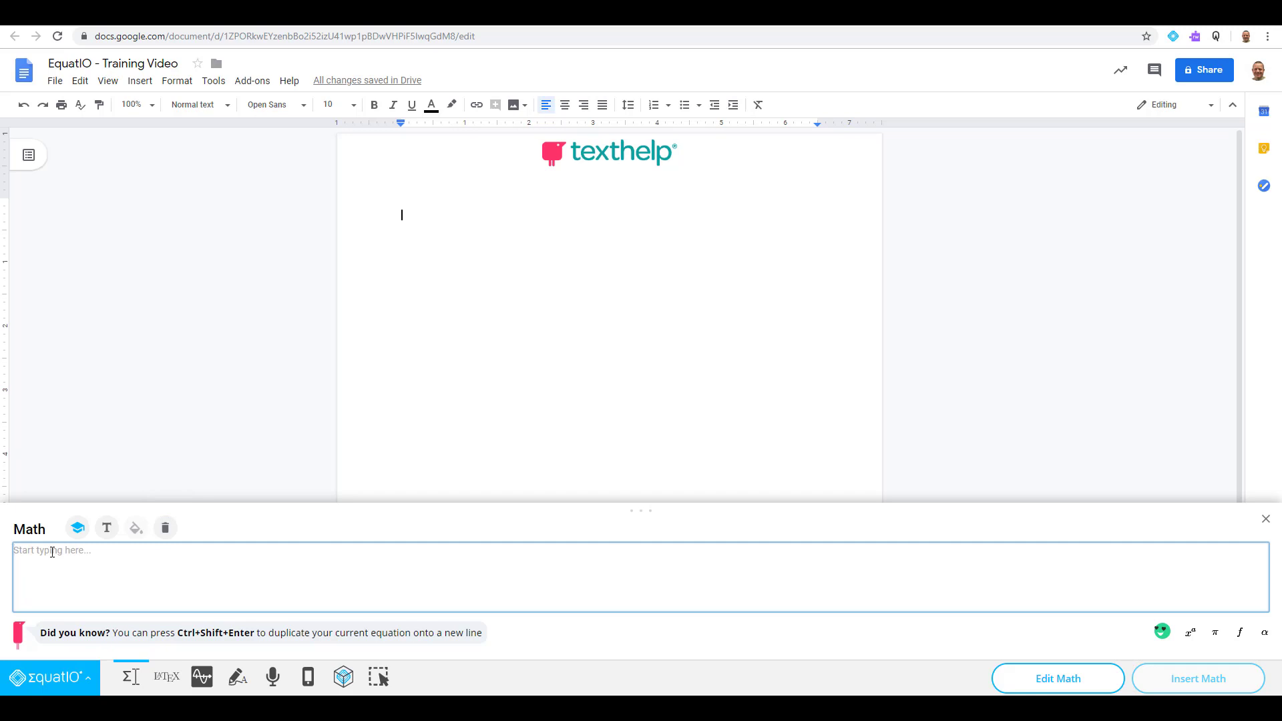
# Step: Enter √4 with the square root prediction and try starting a fraction with a slash inside the radical and again outside it
pyautogui.write('sq')
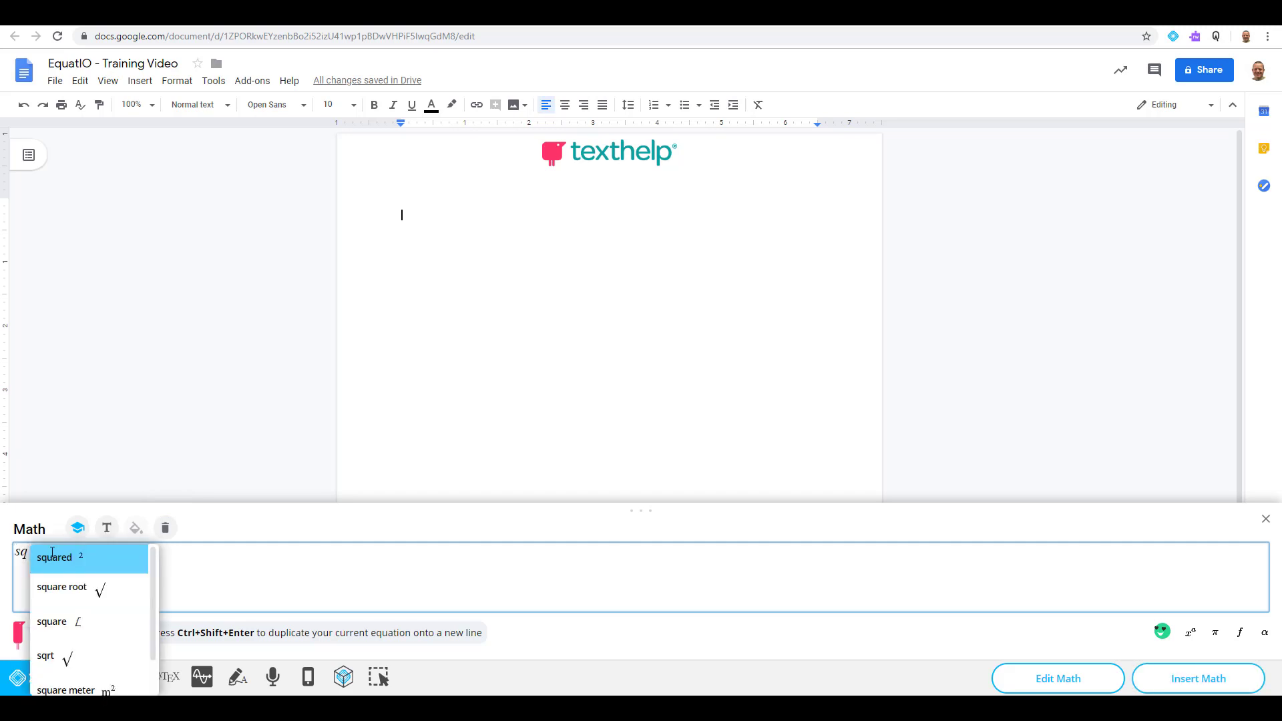
pyautogui.click(66, 589)
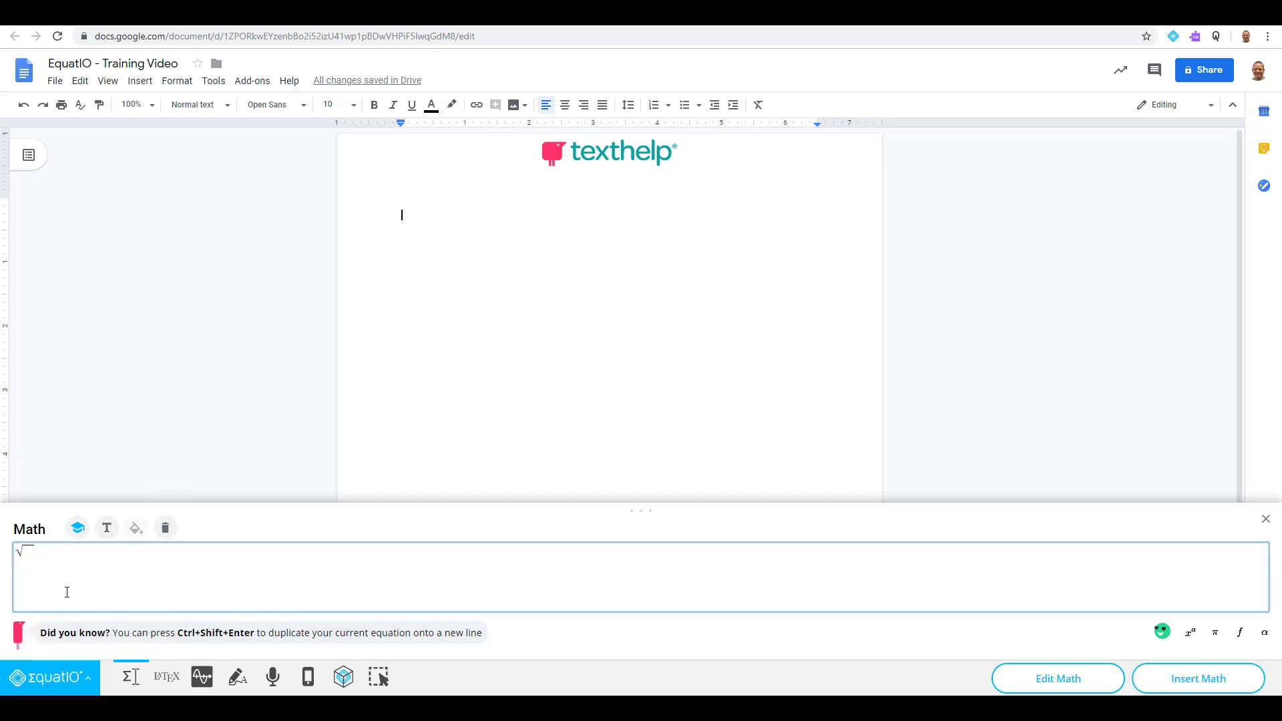
pyautogui.write('4/')
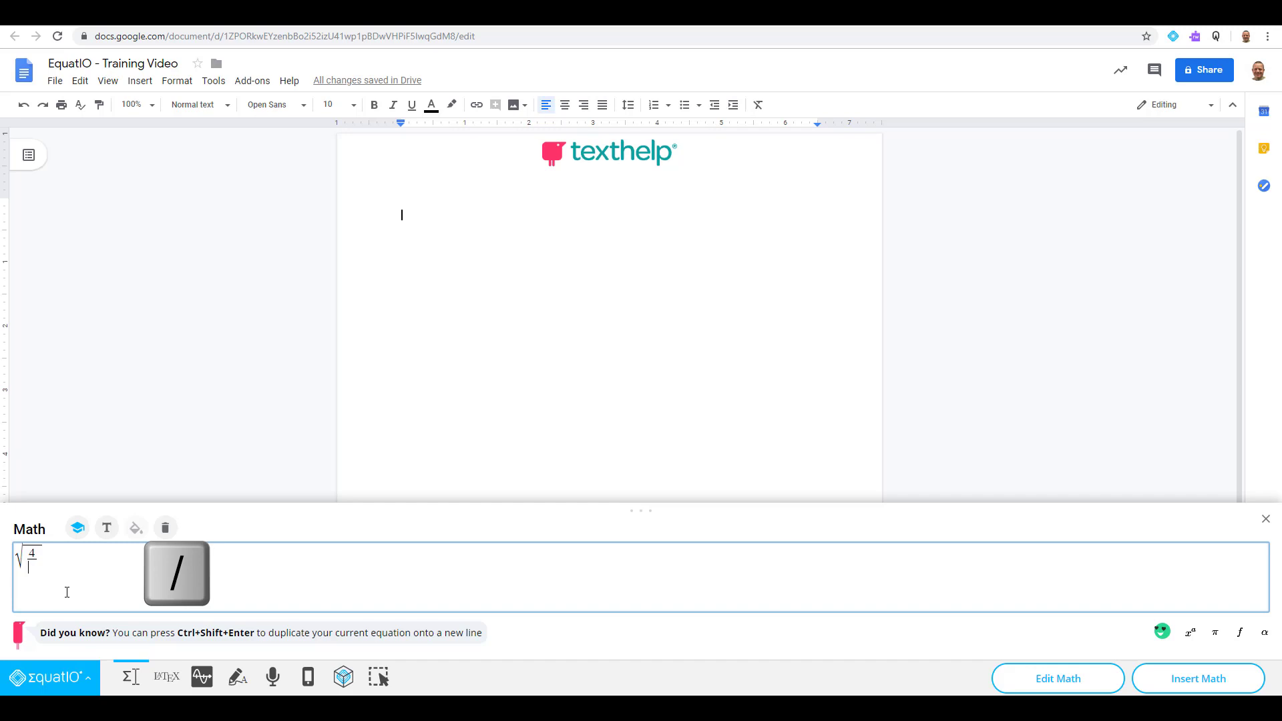
pyautogui.press('BackSpace')
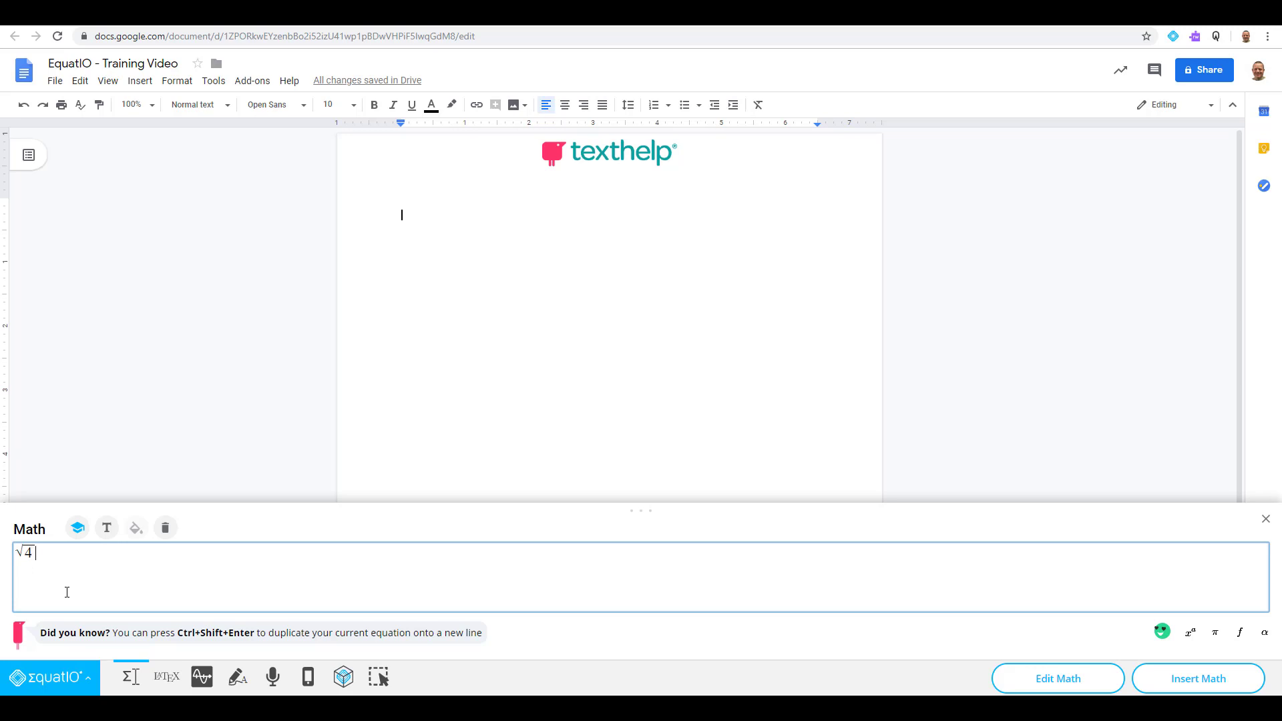
pyautogui.write('/')
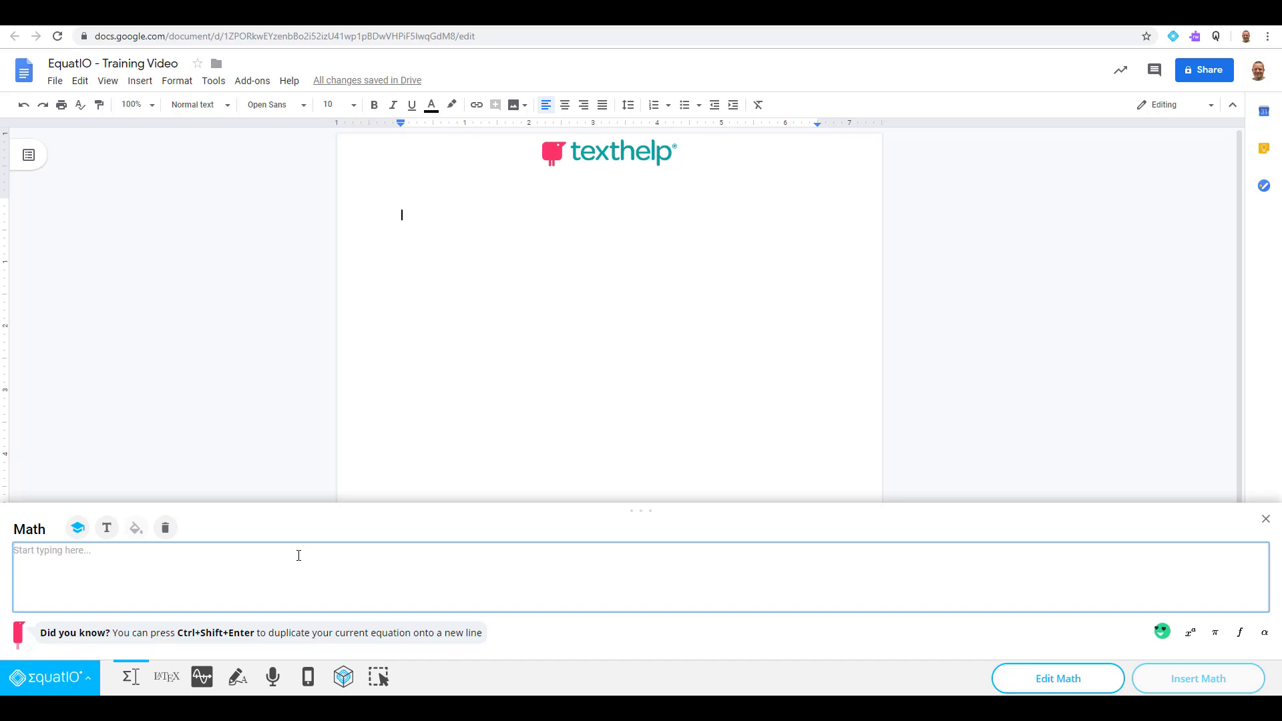
# Step: Check the Chemistry prediction setting in EquatIO's math options and save the options
pyautogui.click(41, 676)
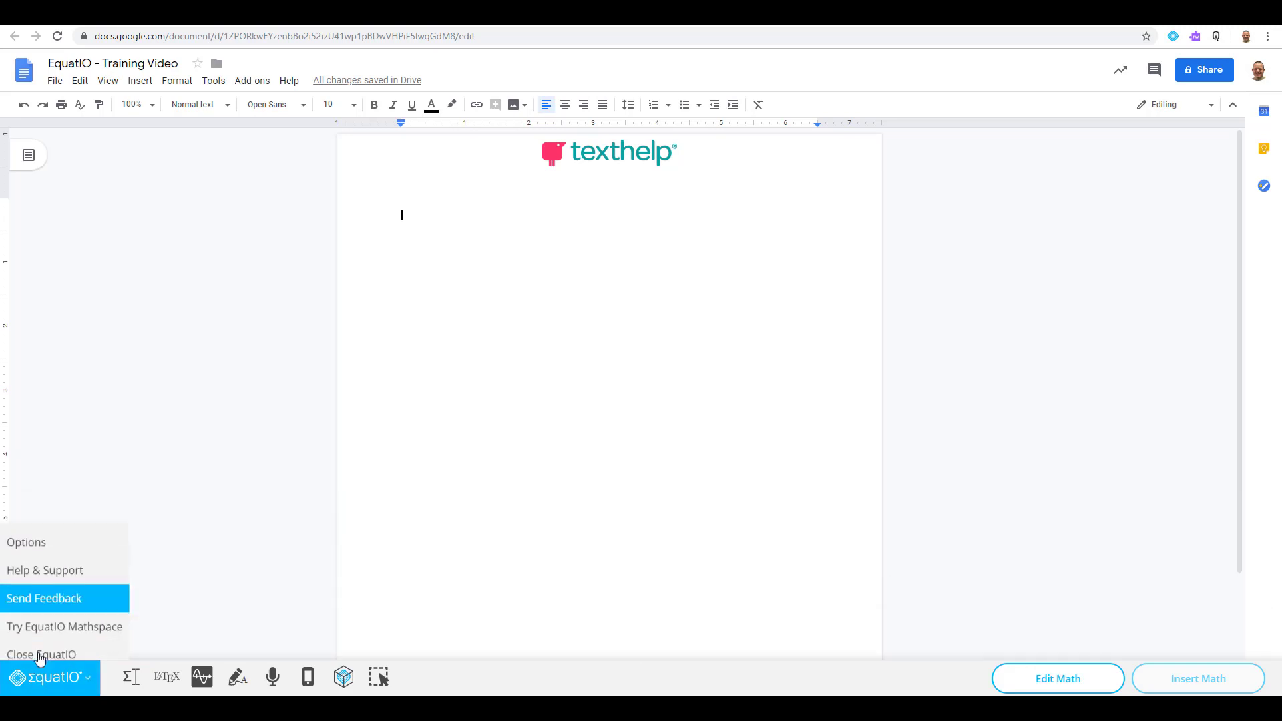
pyautogui.click(62, 538)
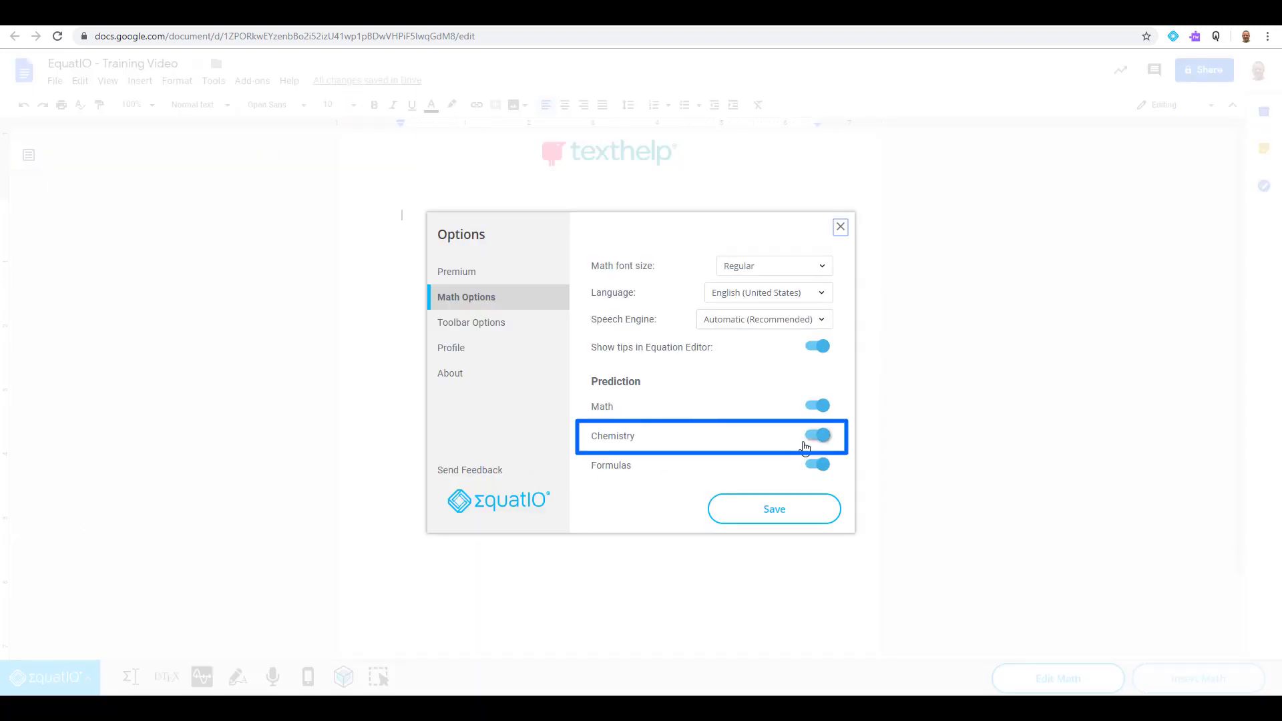
pyautogui.click(784, 509)
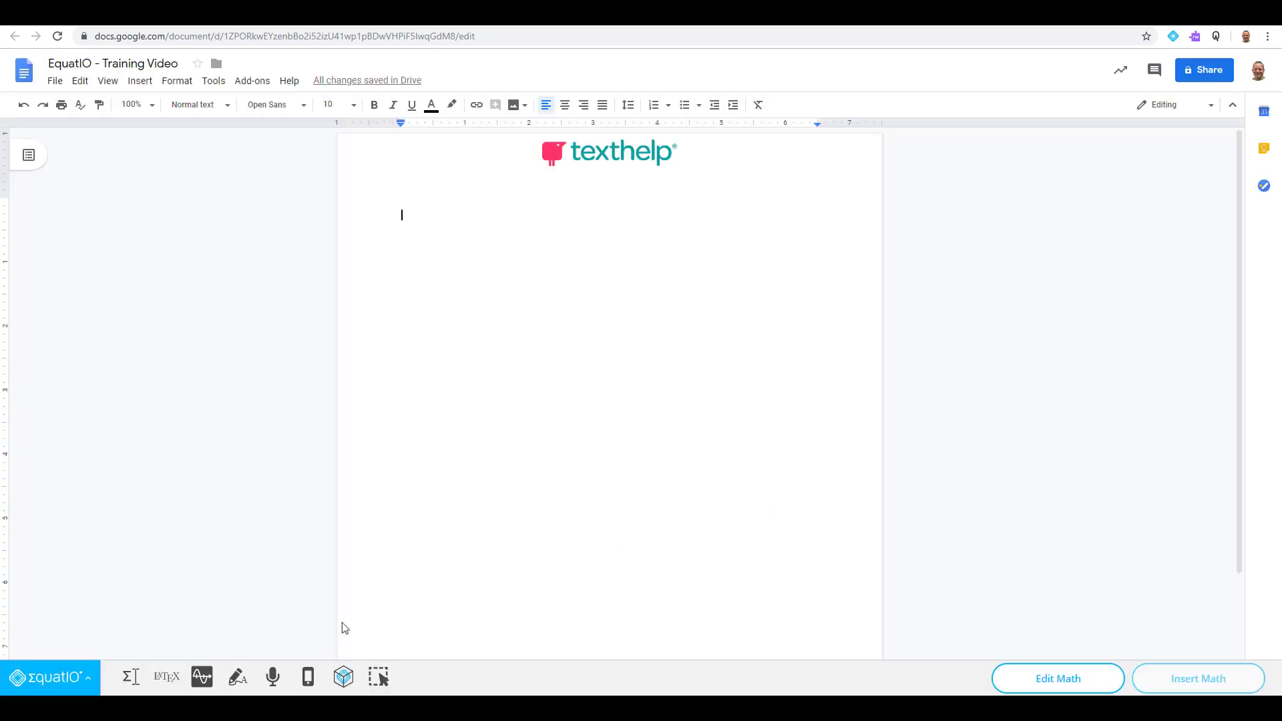
# Step: Enter Al(OH)₃ in the math editor using the Aluminium hydroxide prediction for "al" and insert it into the document
pyautogui.click(131, 676)
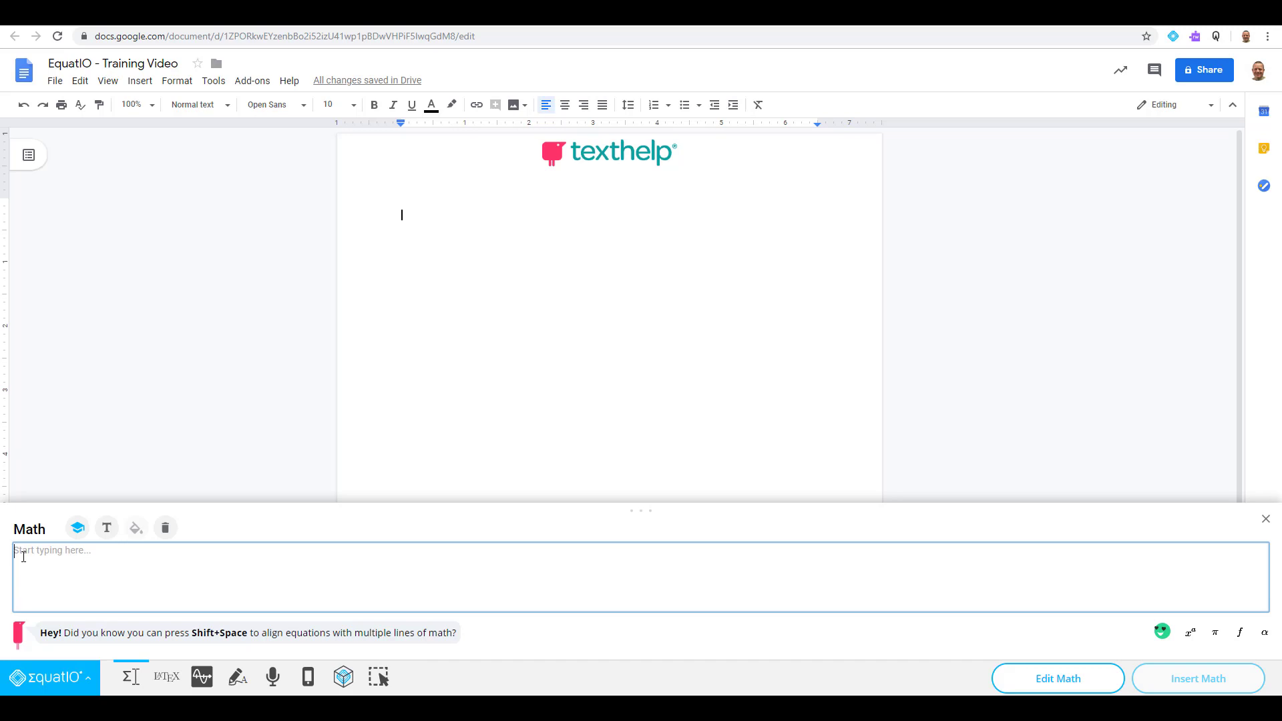
pyautogui.write('al')
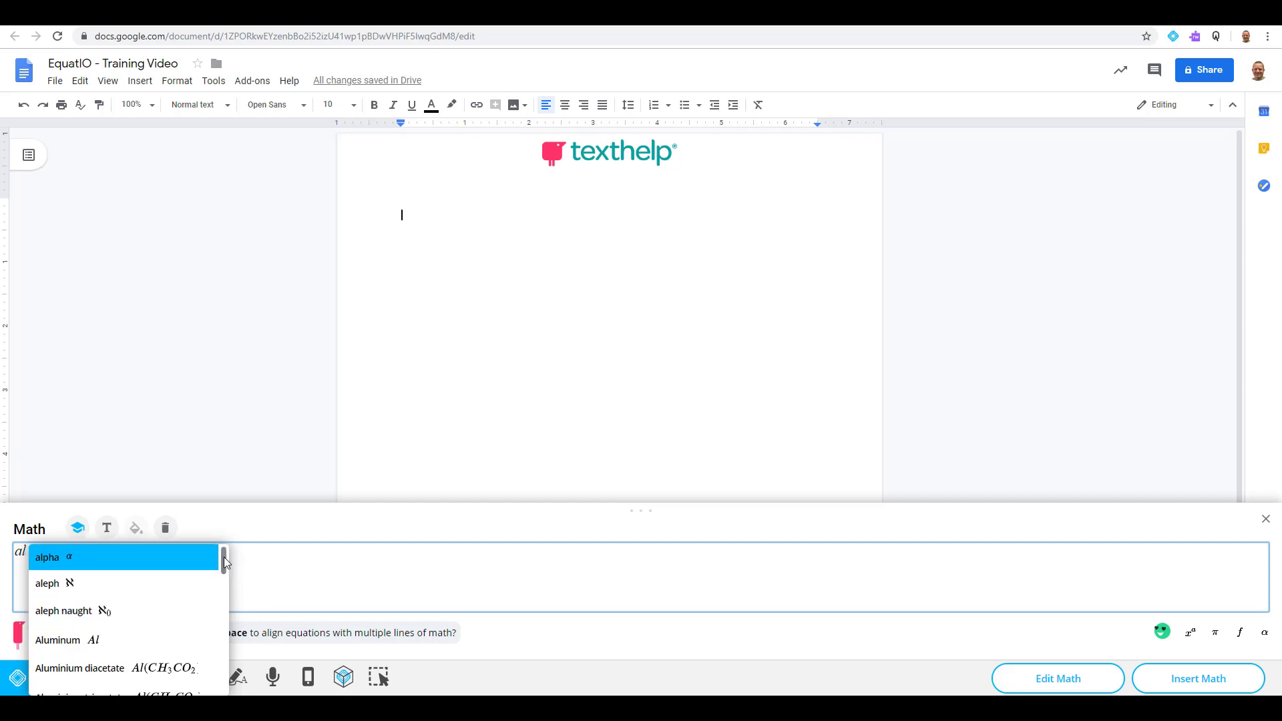
pyautogui.moveTo(223, 557); pyautogui.dragTo(210, 655)
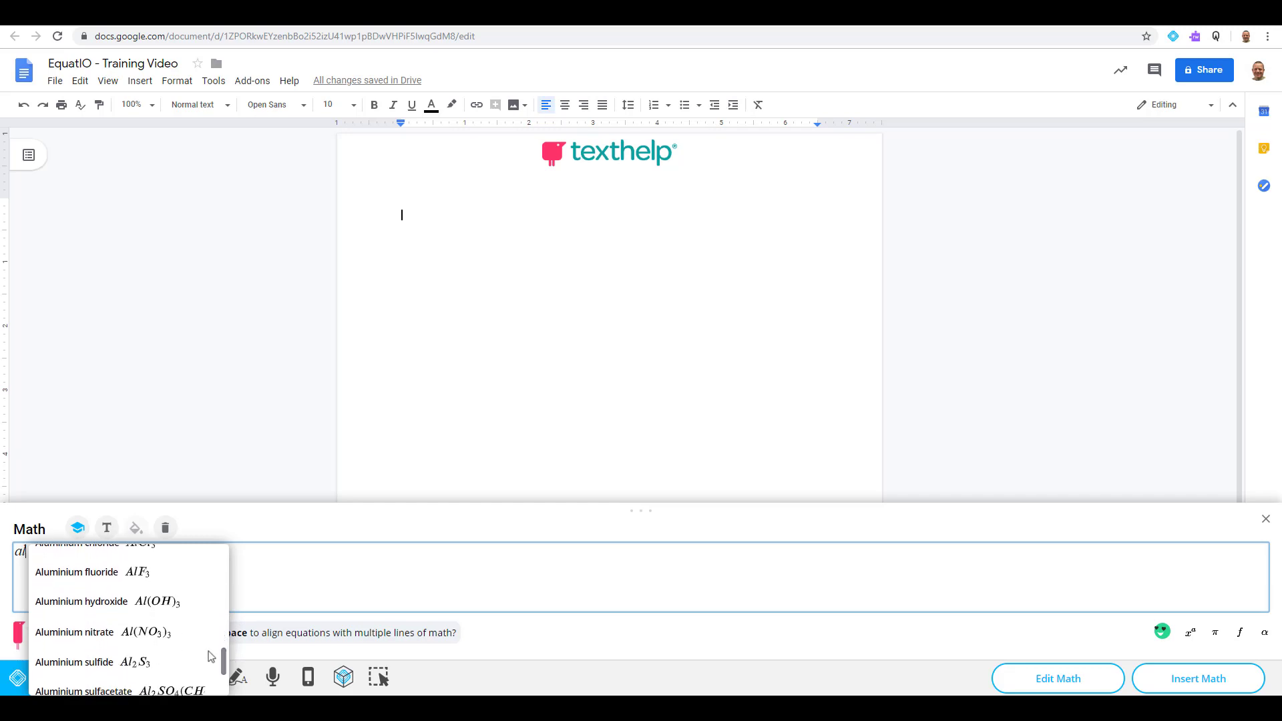
pyautogui.click(71, 608)
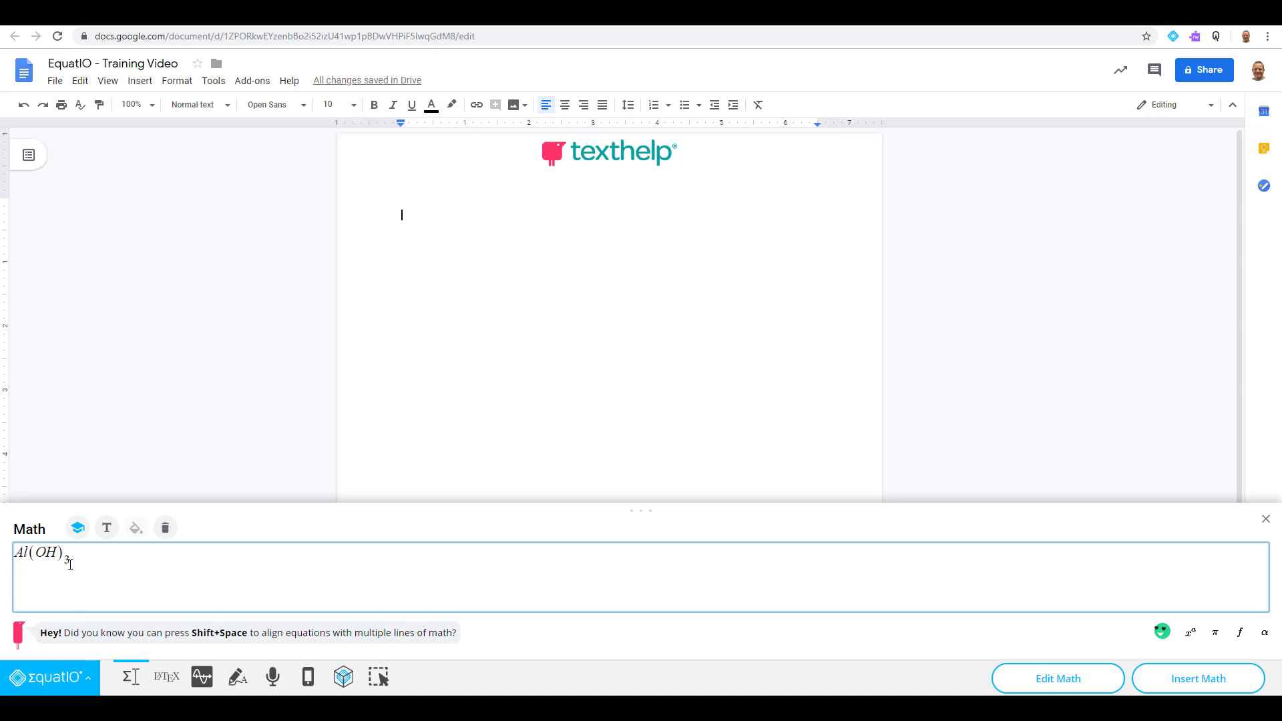
pyautogui.click(1207, 686)
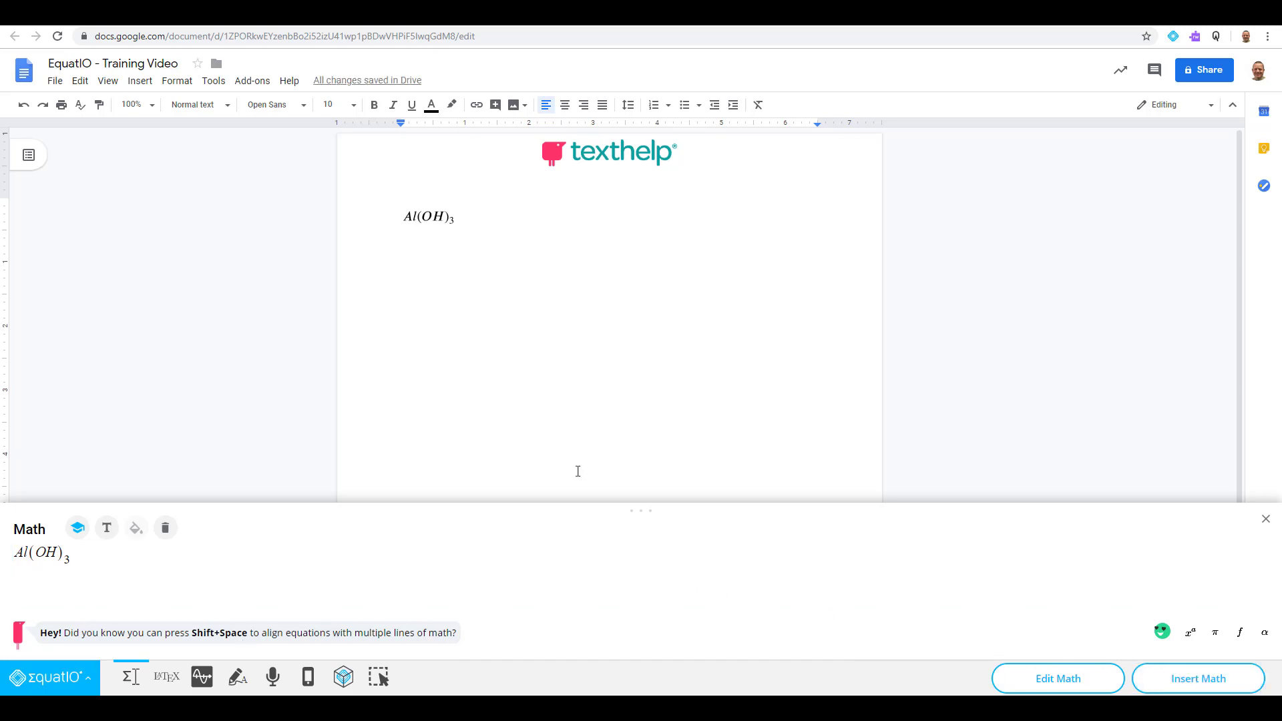
# Step: Delete the Al(OH)₃ formula from the math editor, keeping the copy in the document
pyautogui.click(76, 560)
pyautogui.moveTo(78, 560); pyautogui.dragTo(8, 559)
pyautogui.press('BackSpace')
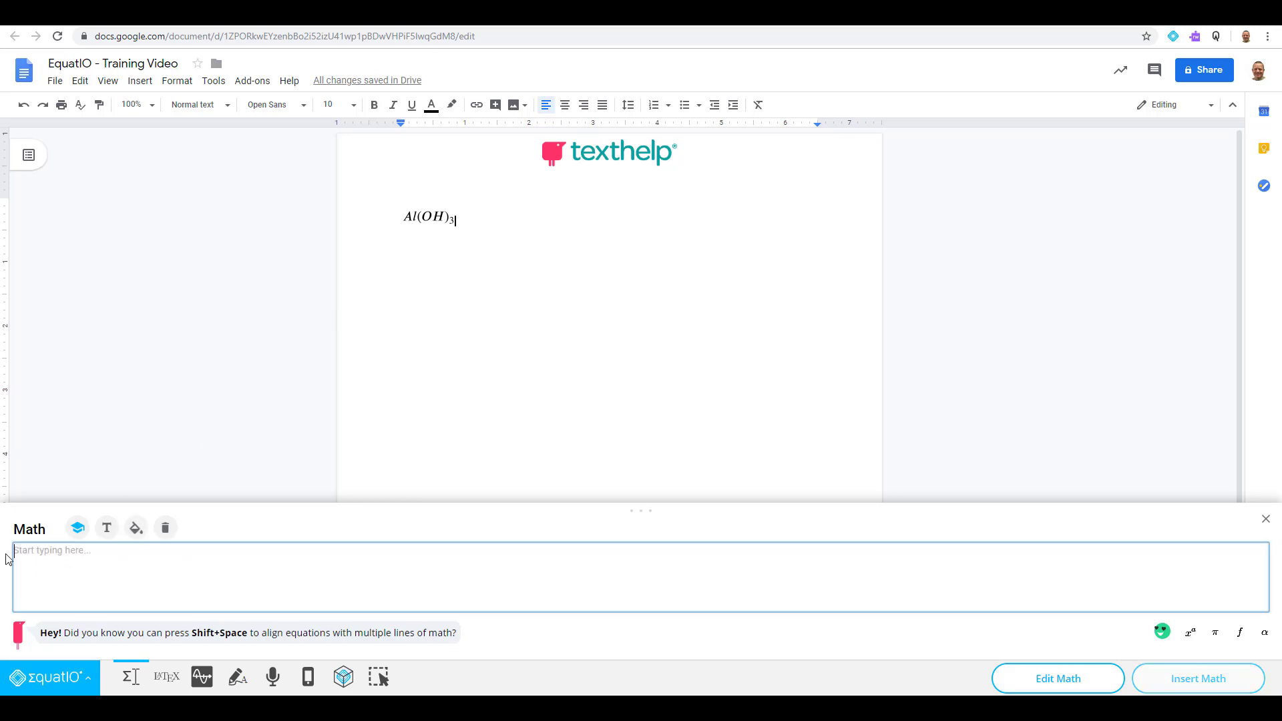
# Step: Enter ClO₂ in the math editor using the Chlorine dioxide prediction for "chlo" and insert it into the document
pyautogui.write('chlo')
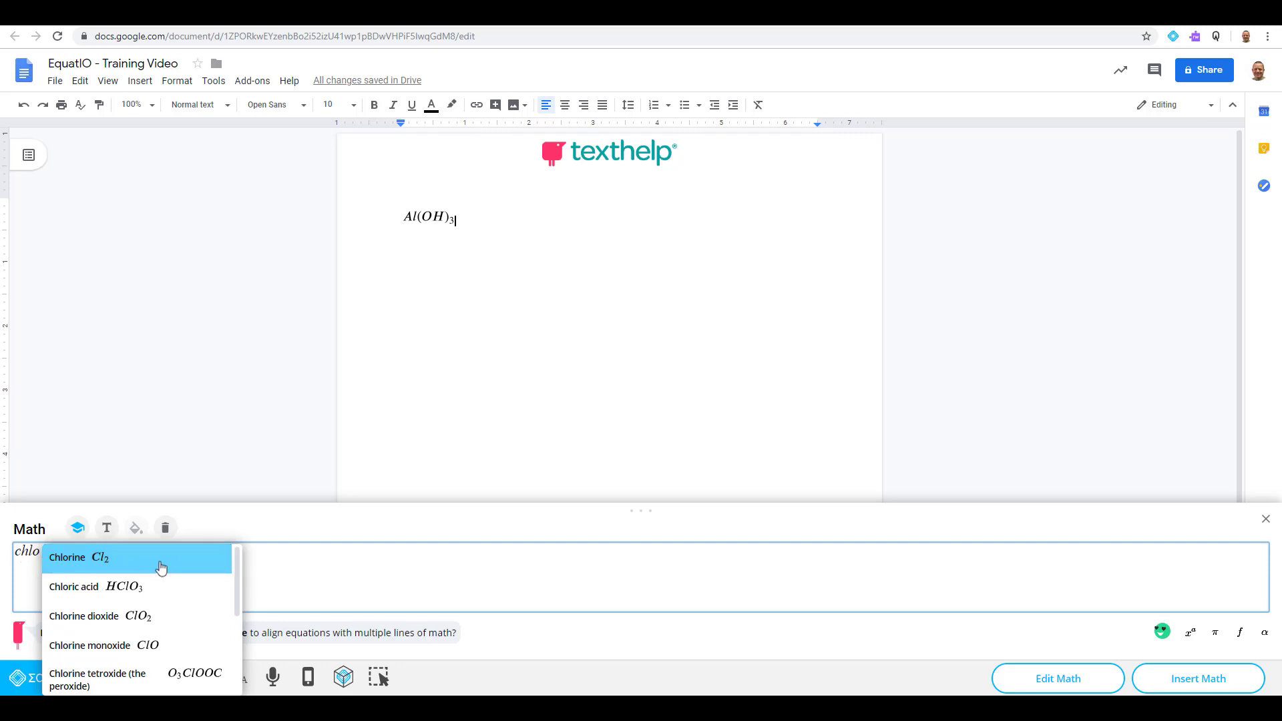
pyautogui.moveTo(239, 559)
pyautogui.mouseDown()
pyautogui.moveTo(236, 656)
pyautogui.moveTo(225, 559)
pyautogui.moveTo(232, 581)
pyautogui.mouseUp()
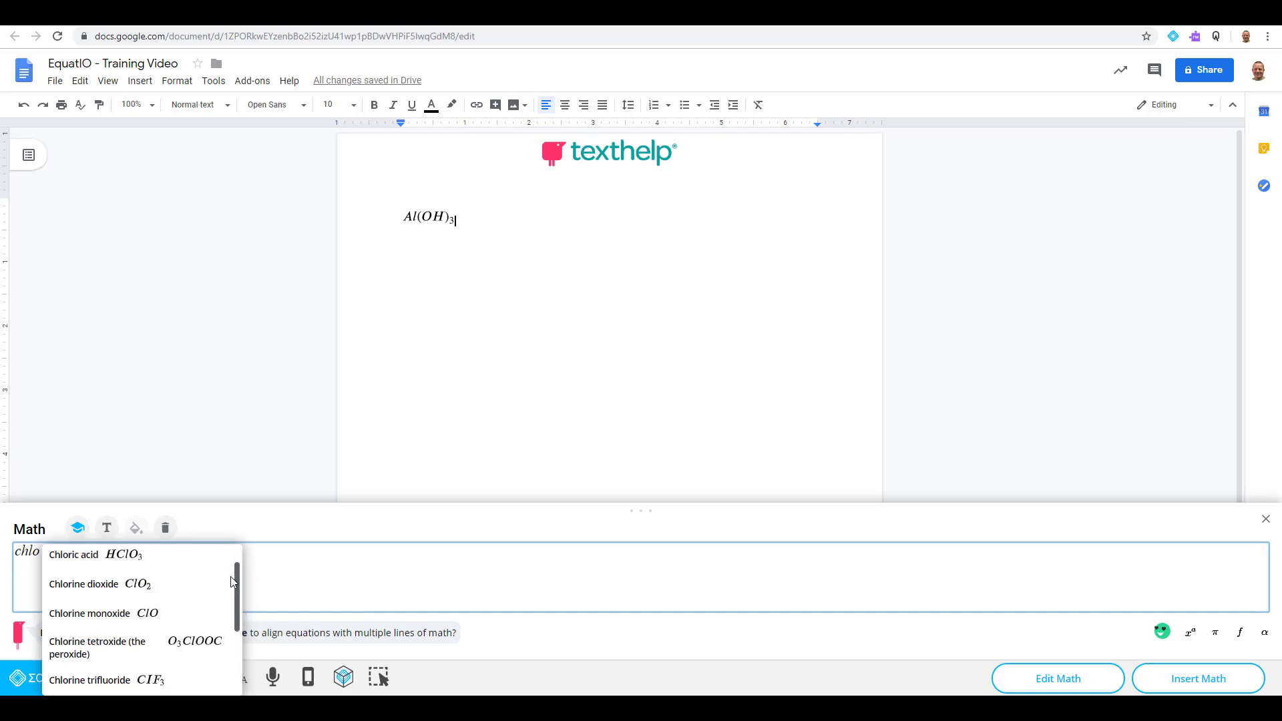
pyautogui.click(103, 590)
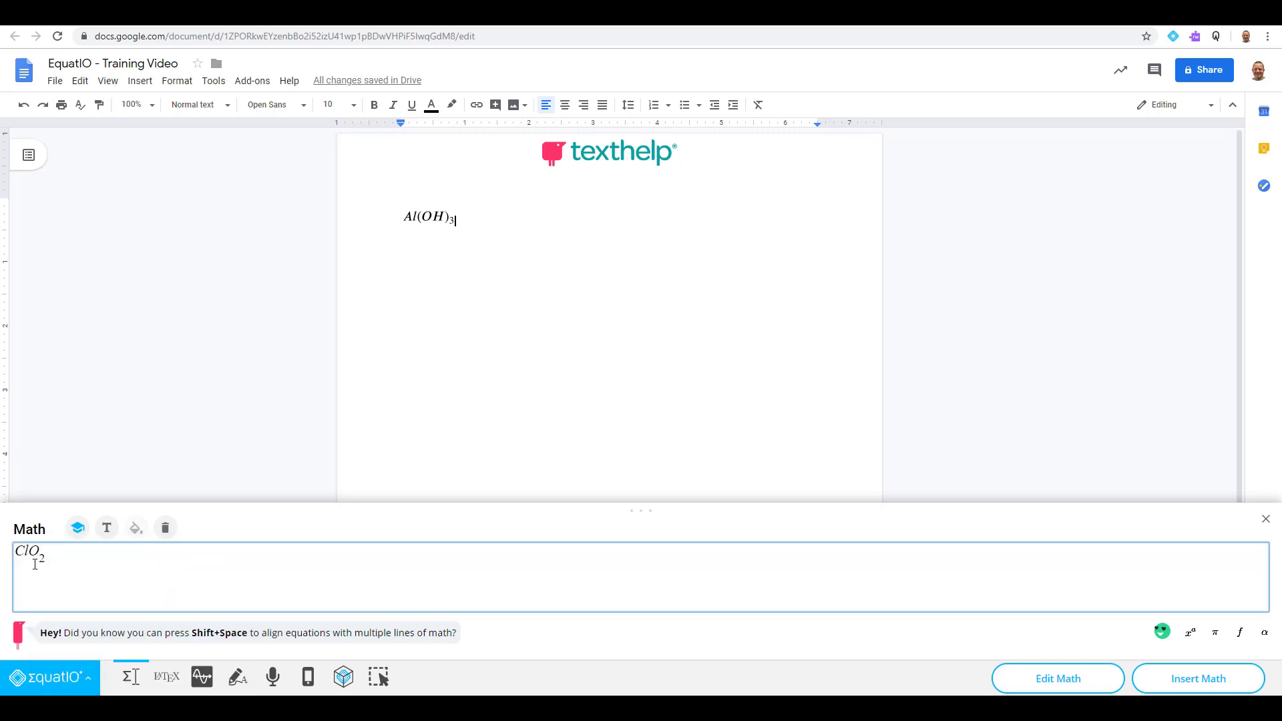
pyautogui.click(1194, 670)
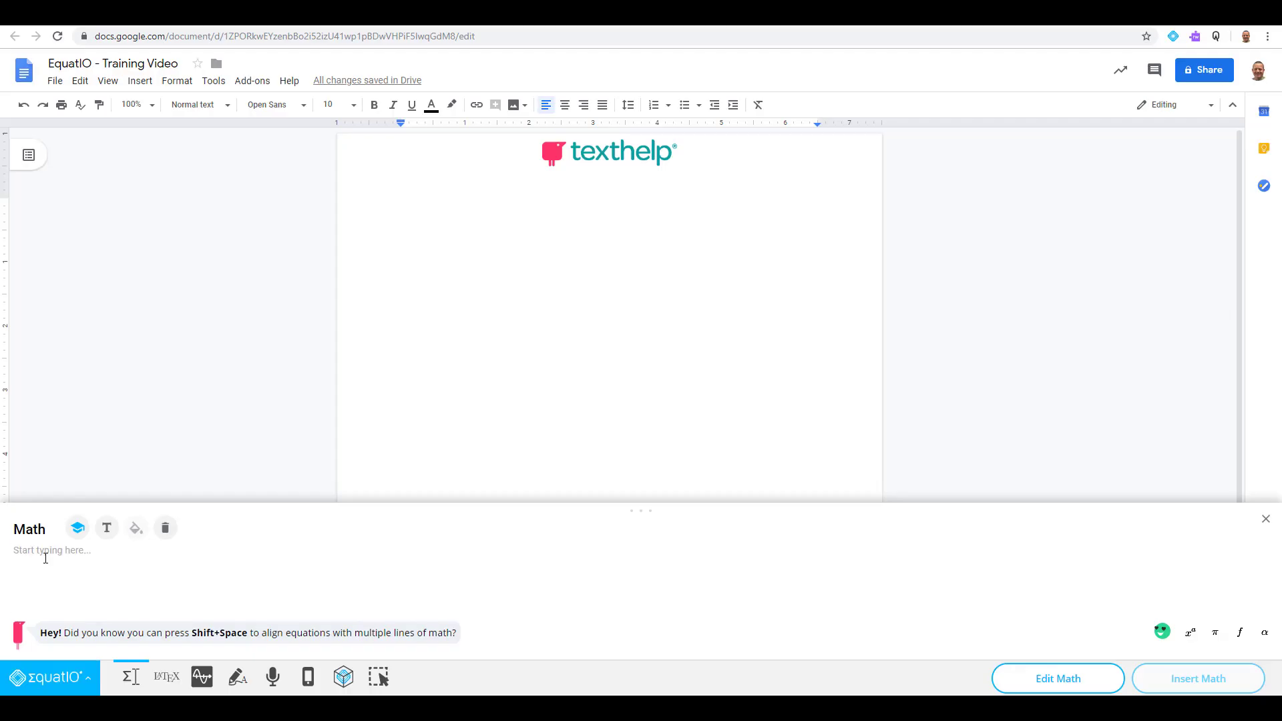
# Step: Enter AlAsO₄.8H₂O in the empty math editor using the Aluminium arsenate prediction for "al"
pyautogui.click(45, 558)
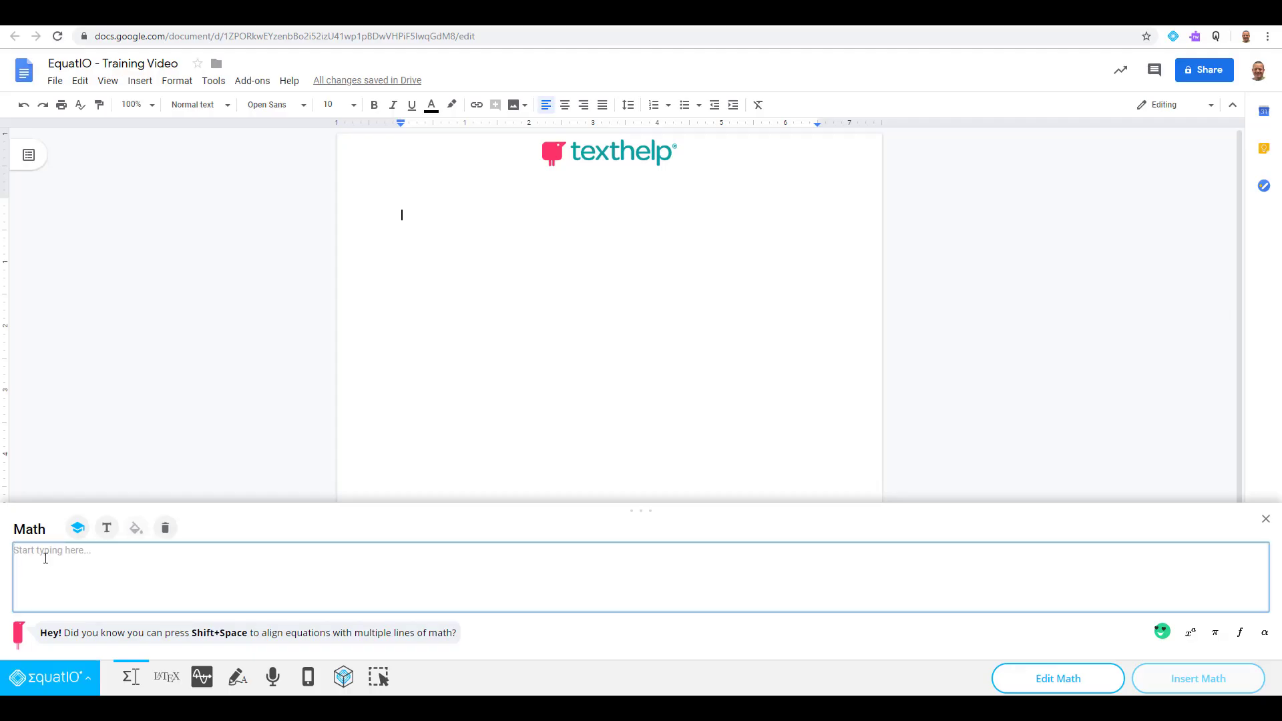
pyautogui.write('al')
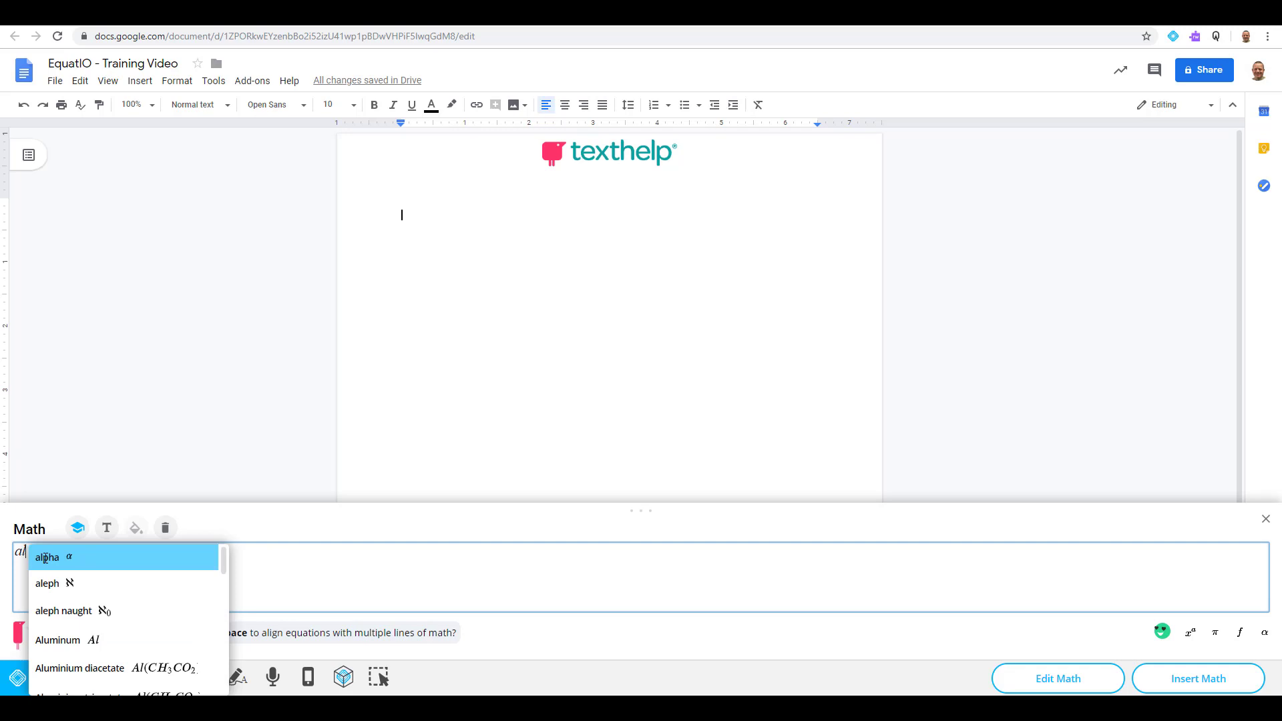
pyautogui.press('Down')
pyautogui.press('Down')
pyautogui.press('Down')
pyautogui.press('Down')
pyautogui.press('Down')
pyautogui.press('Down')
pyautogui.press('Down')
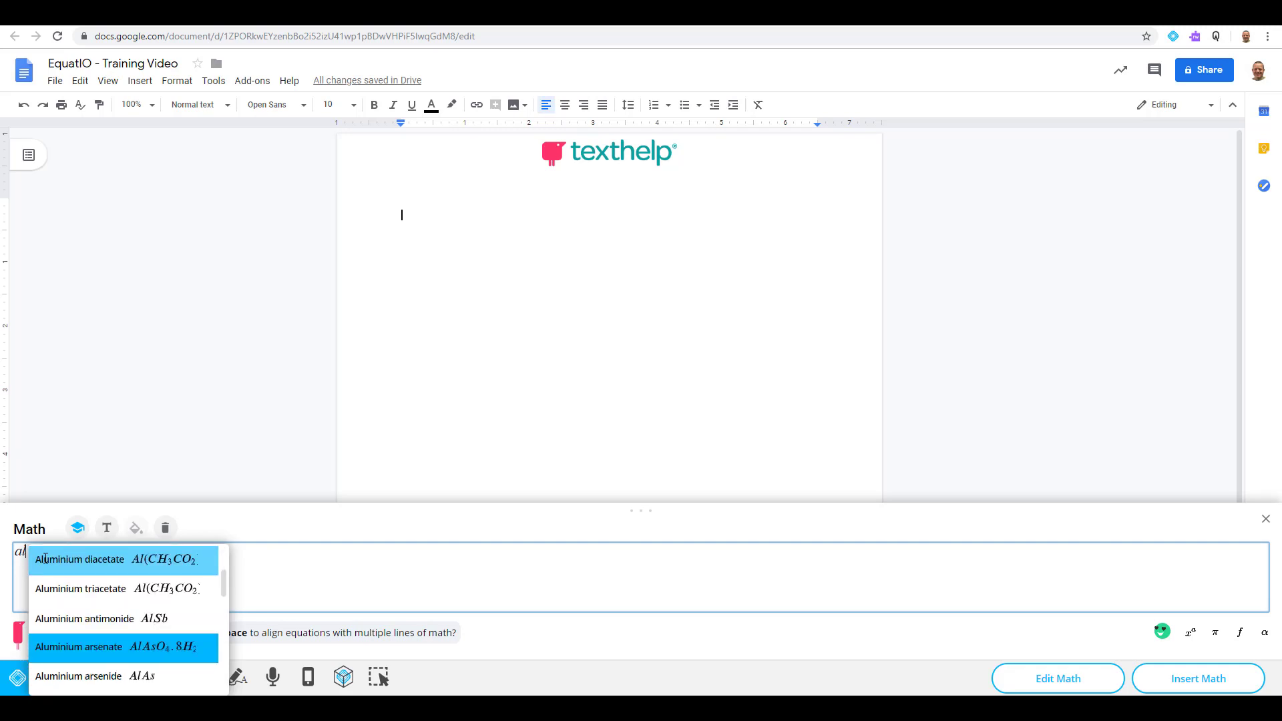
pyautogui.press('Return')
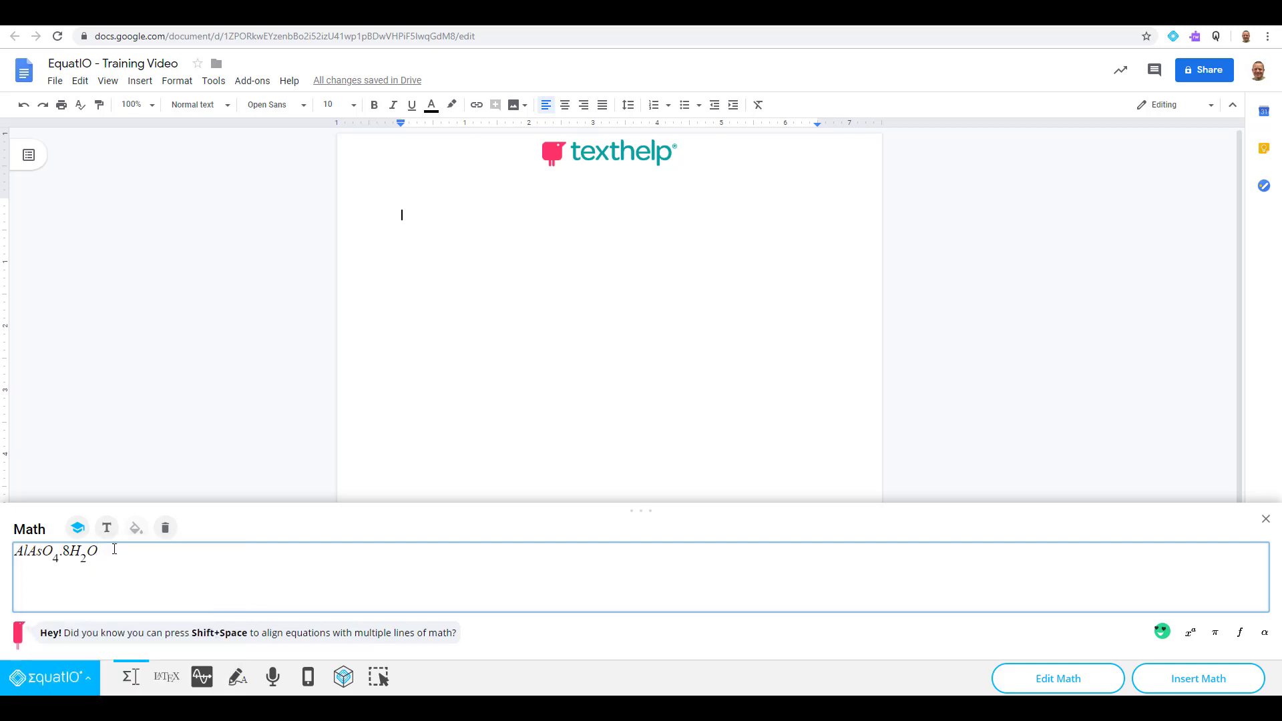
# Step: Append a right arrow to the aluminium arsenate formula with the "arrow right" prediction, and delete the whole expression from the math editor
pyautogui.write('ar')
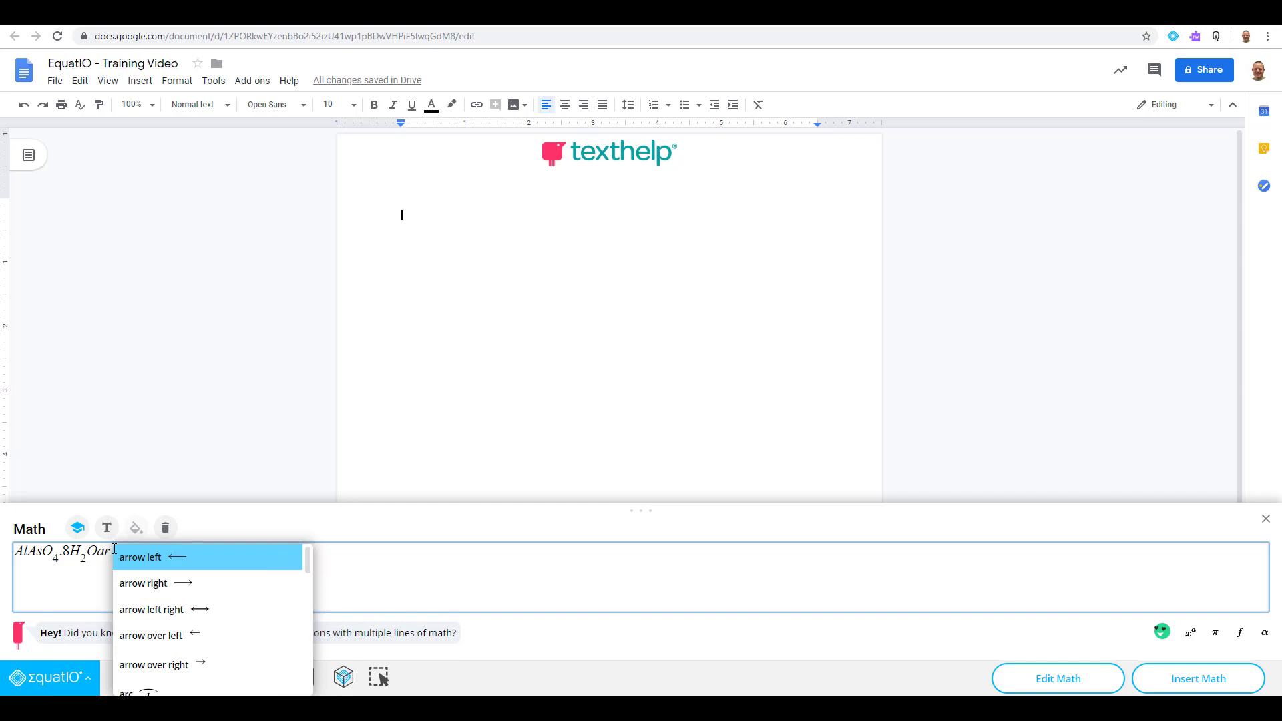
pyautogui.click(152, 588)
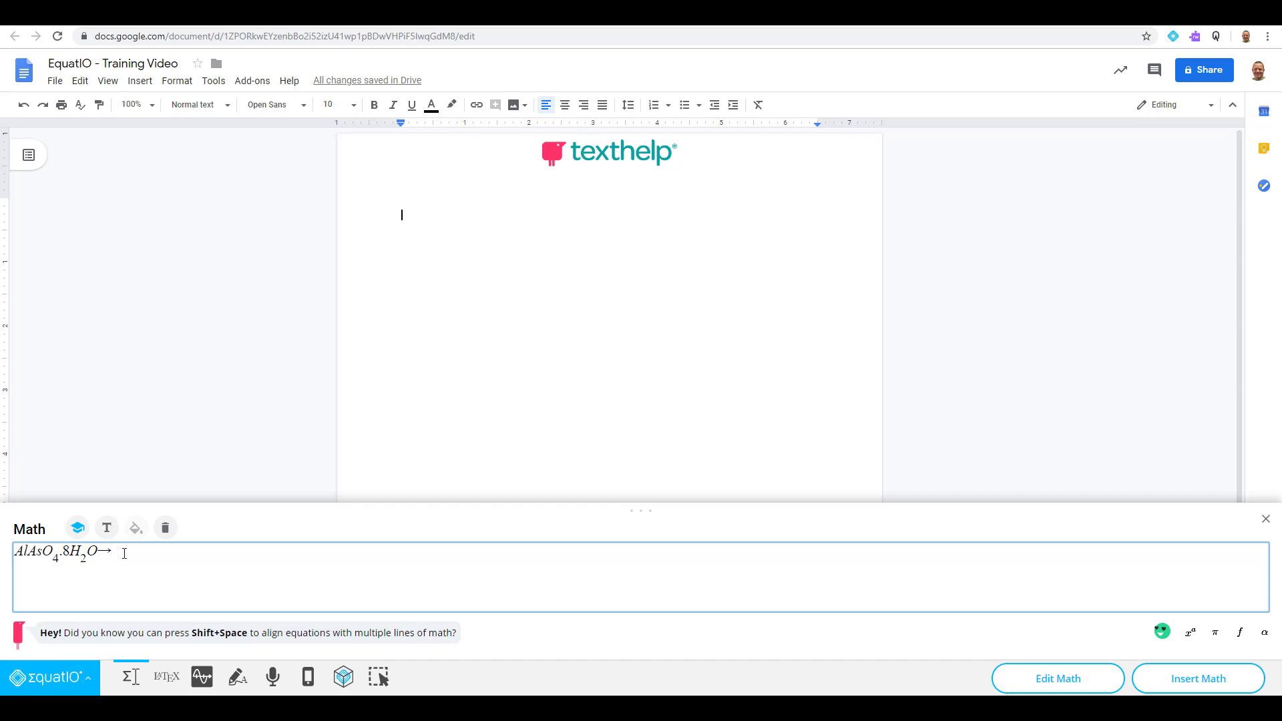
pyautogui.moveTo(103, 558); pyautogui.dragTo(18, 570)
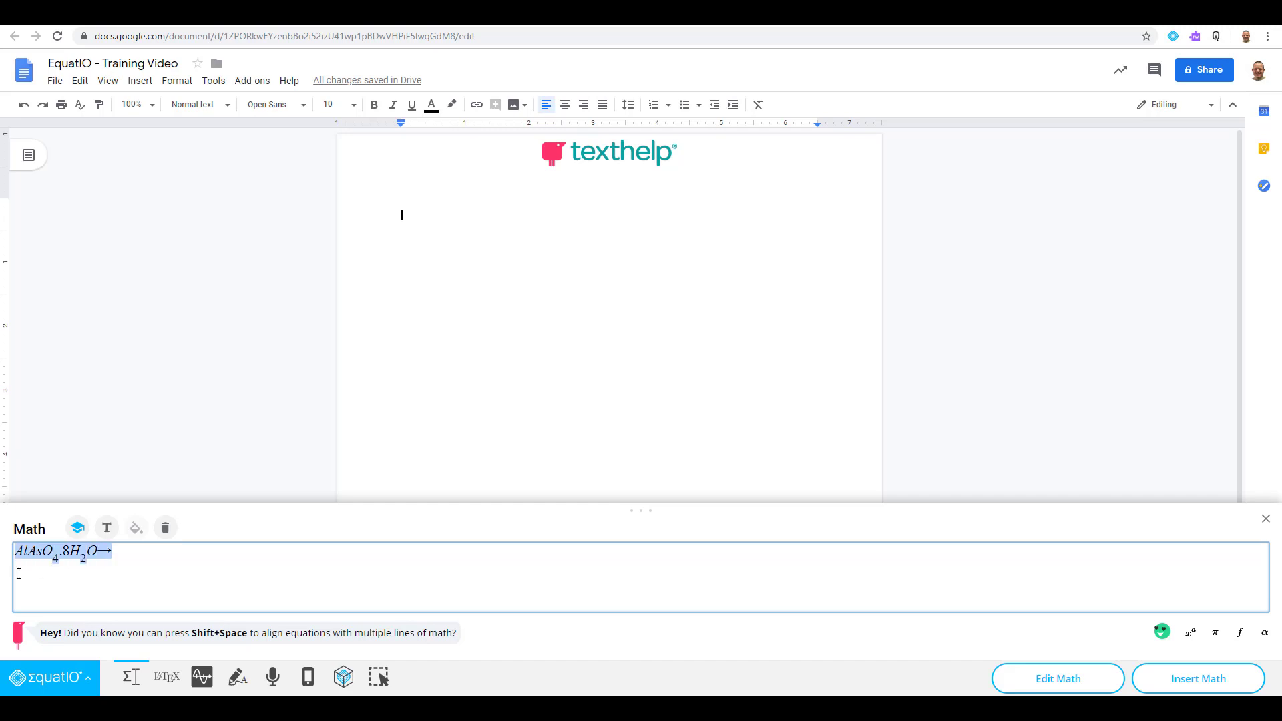
pyautogui.press('BackSpace')
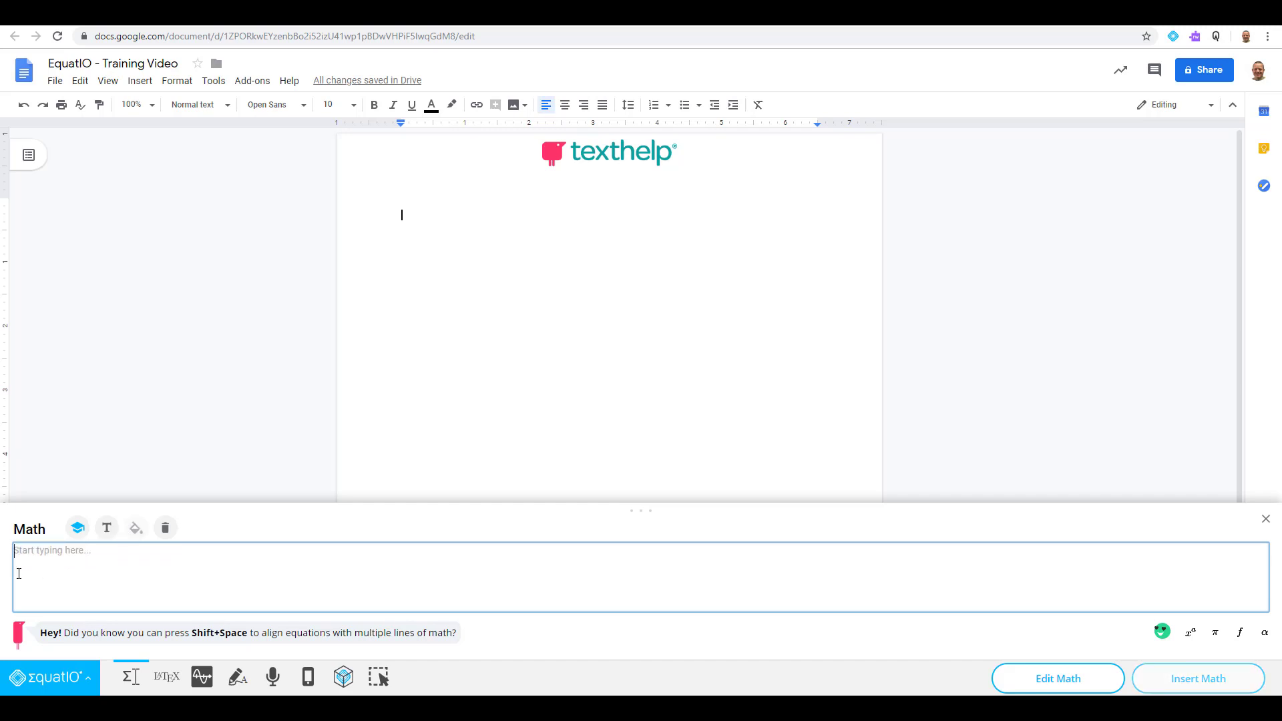
# Step: Enter the quadratic formula in the math editor using the prediction for "qua", and clear it again
pyautogui.write('qua')
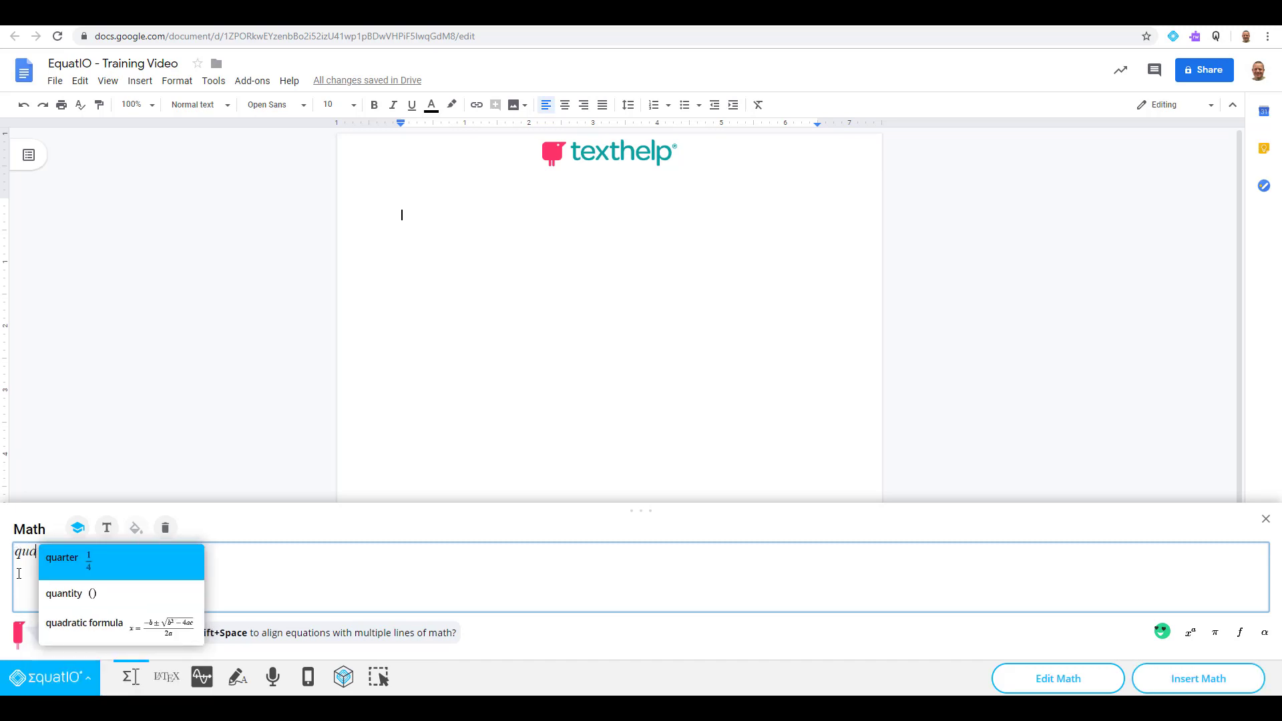
pyautogui.click(71, 628)
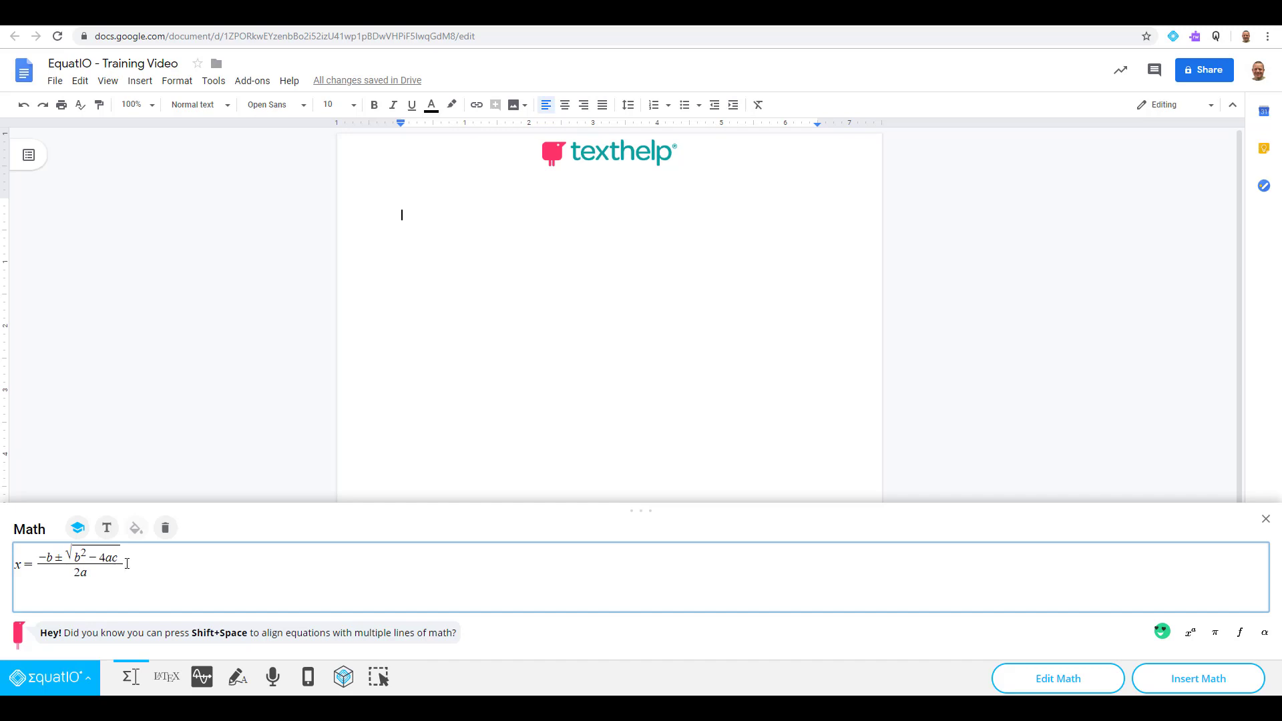
pyautogui.click(165, 528)
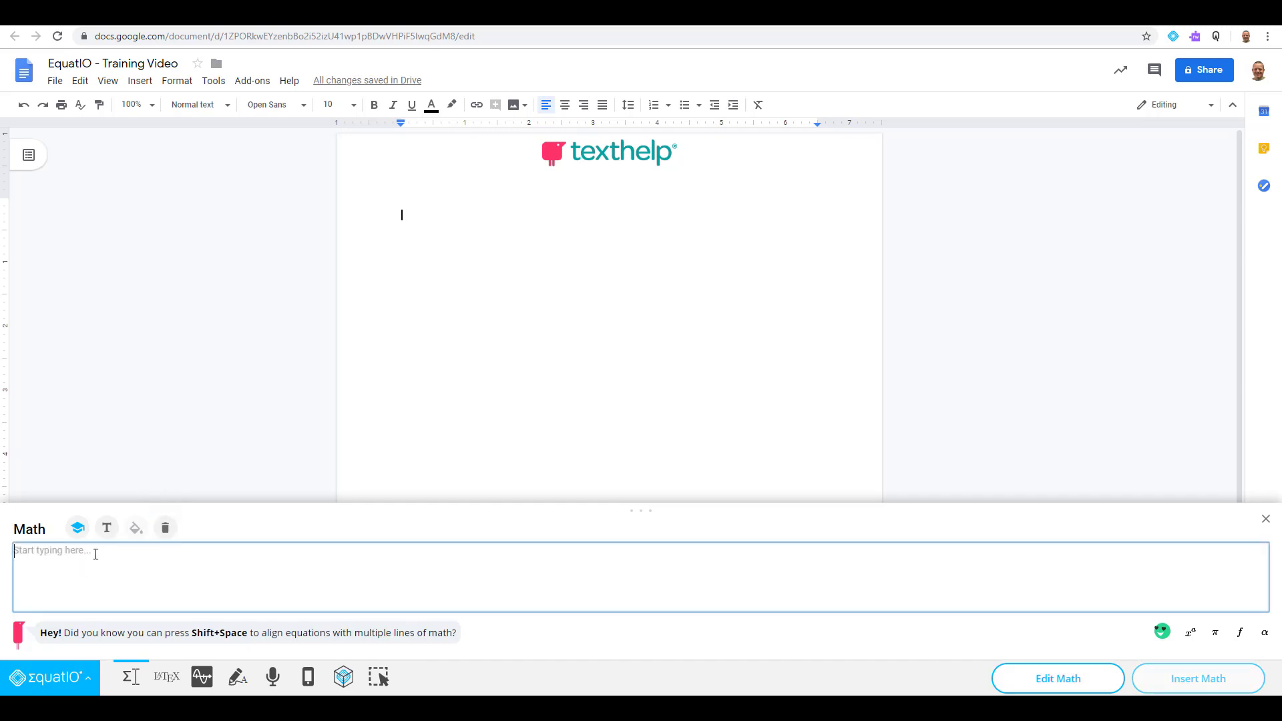
# Step: Enter the quadratic formula with the "quadratic formula" prediction for "qua" and insert it into the document
pyautogui.write('qua')
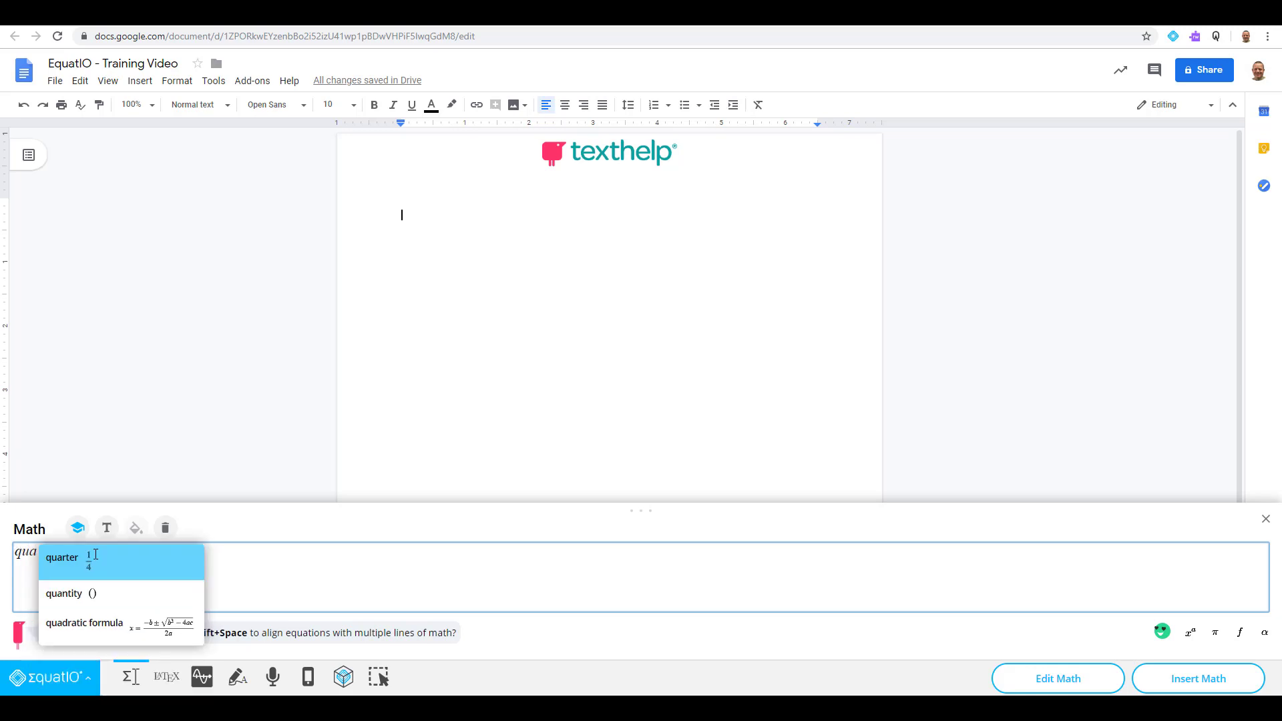
pyautogui.click(118, 628)
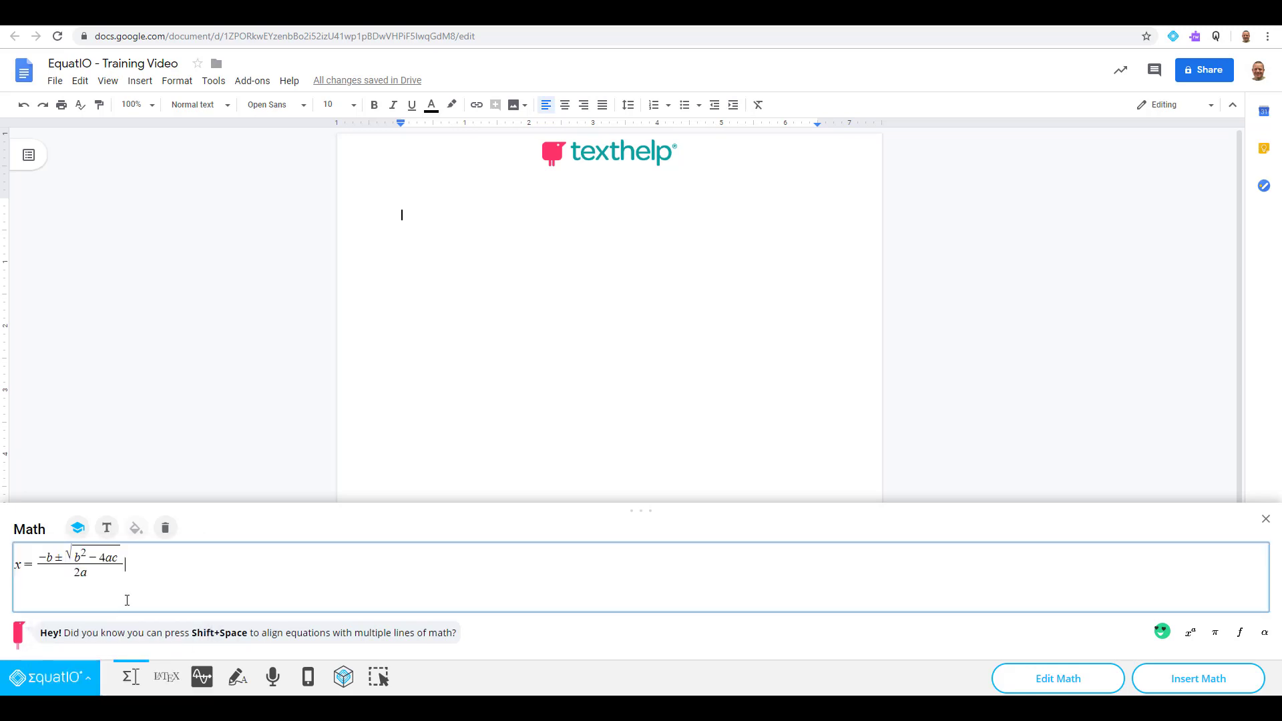
pyautogui.click(1195, 679)
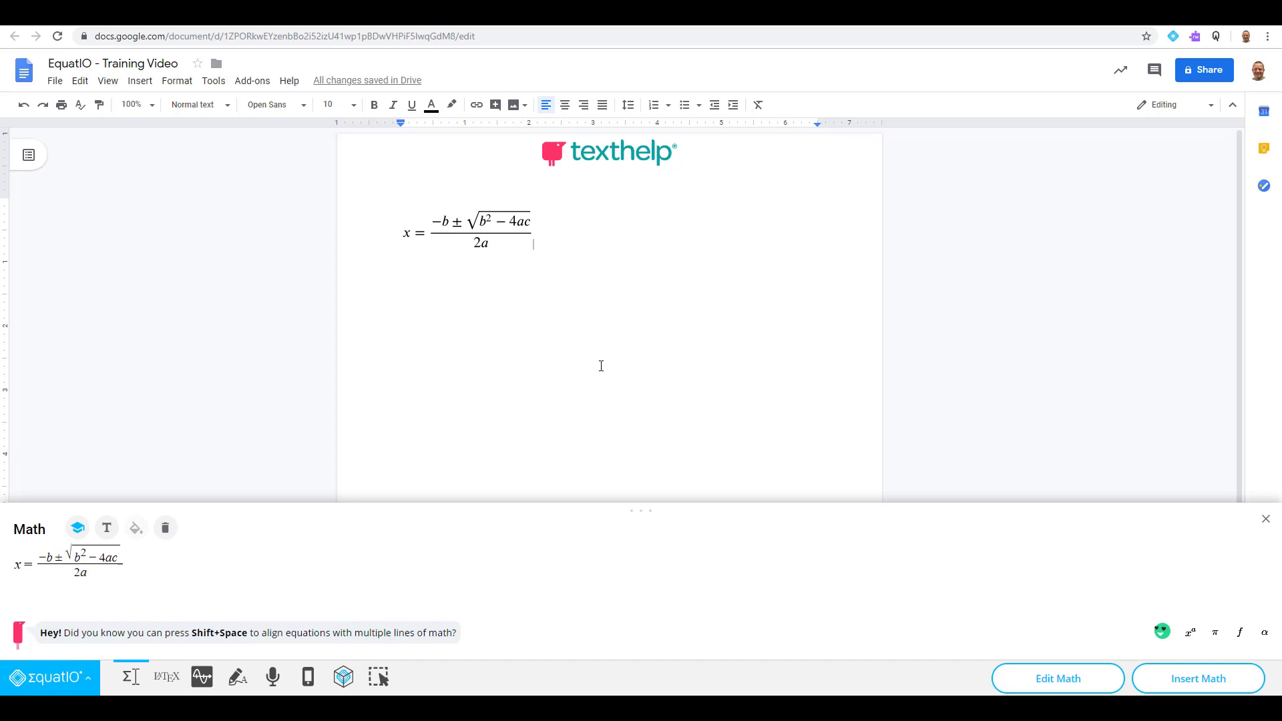
# Step: On a new line below the quadratic formula, insert the "correlation coefficient of sample" formula using the prediction for "cor"
pyautogui.press('Return')
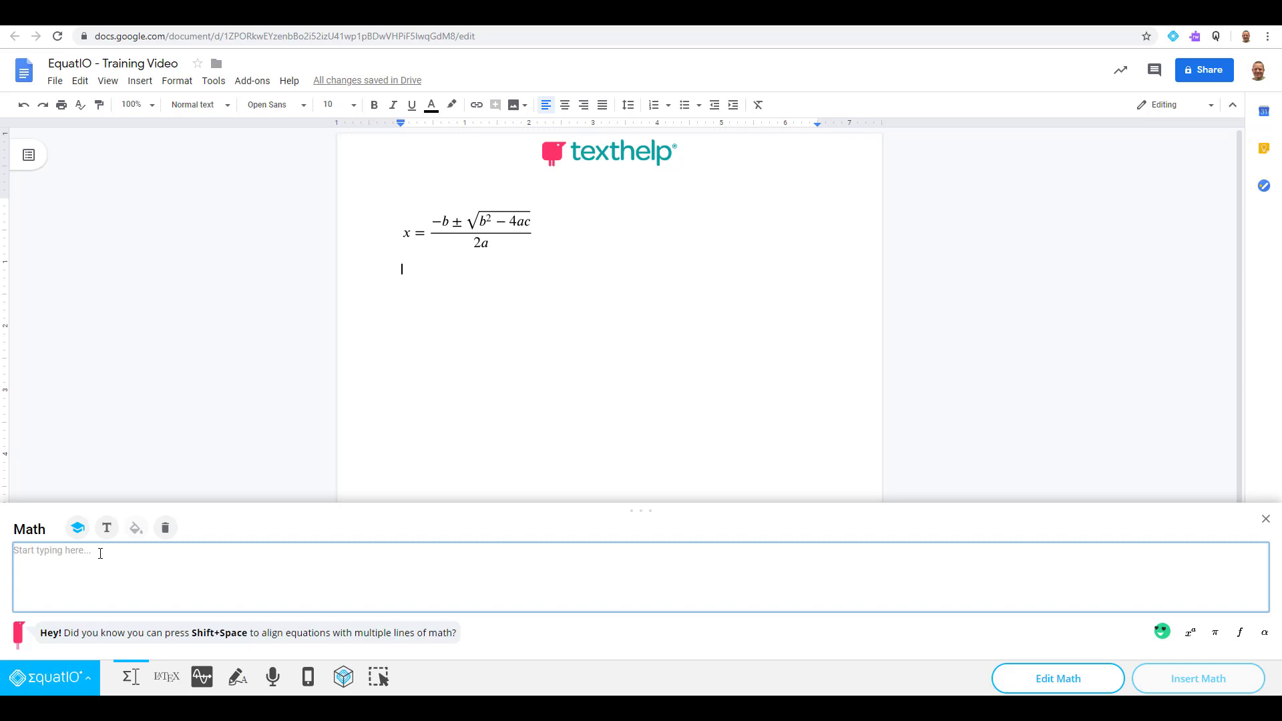
pyautogui.write('cor')
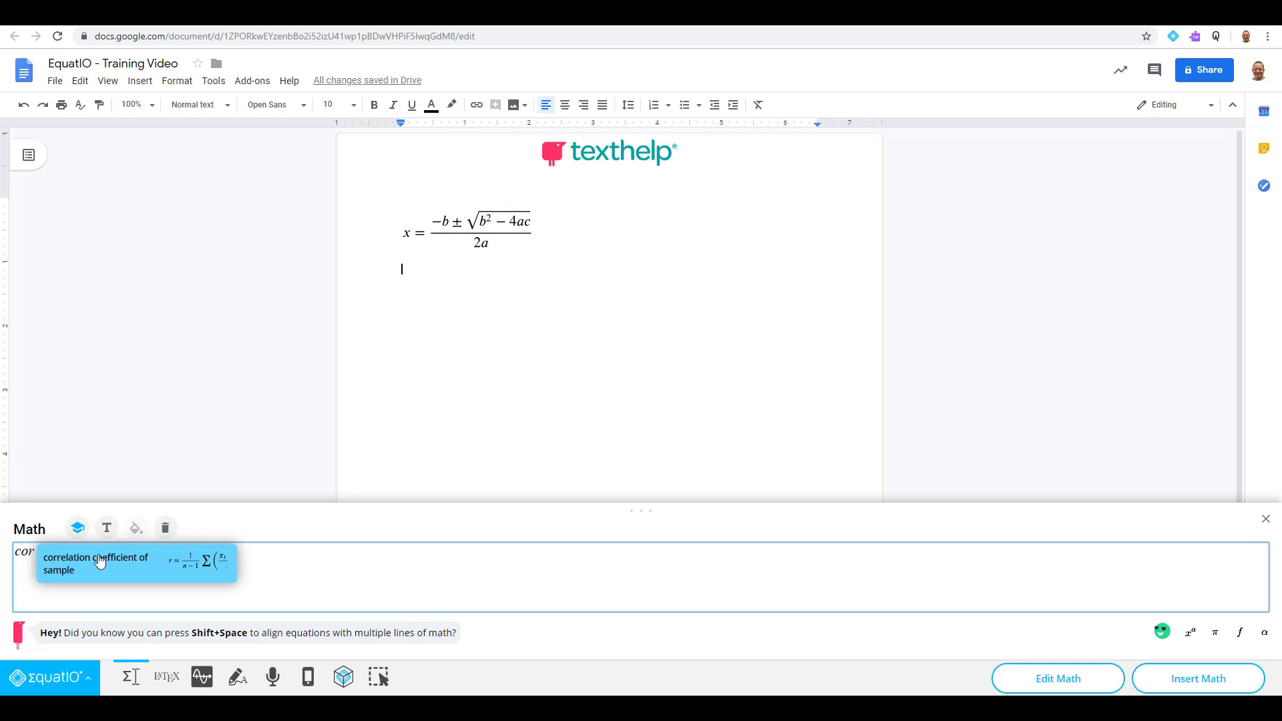
pyautogui.click(96, 566)
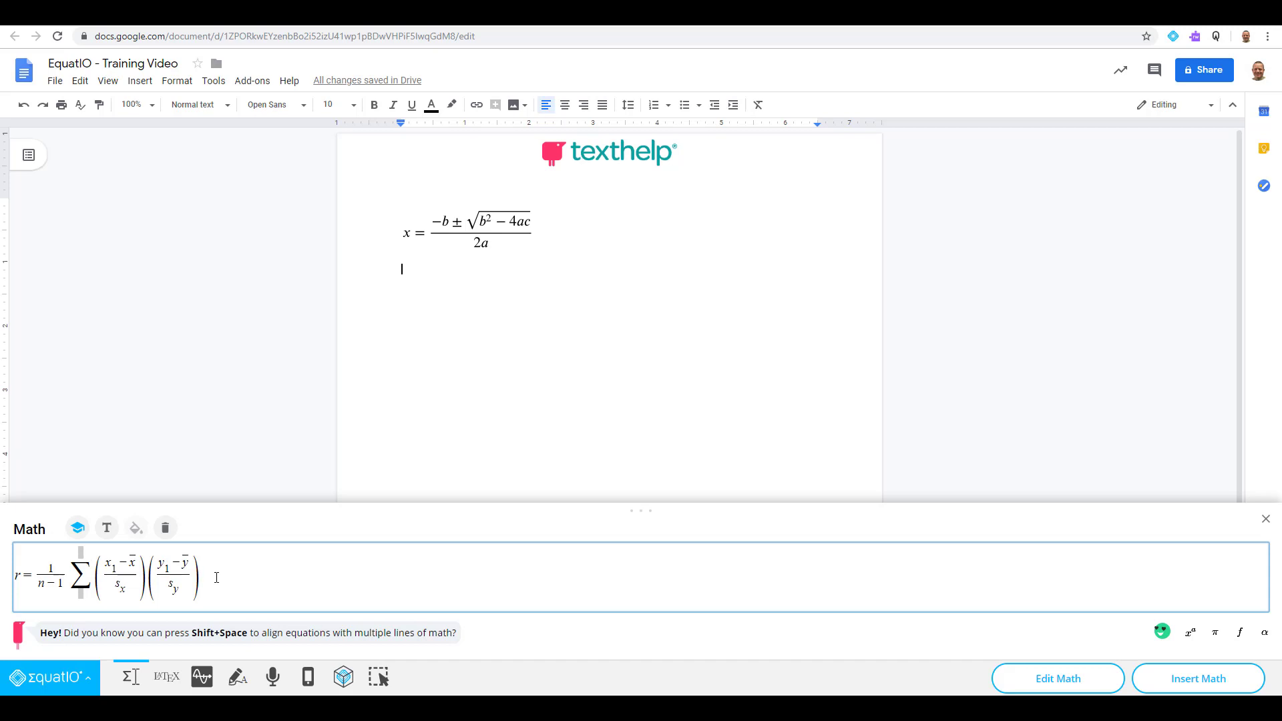
pyautogui.click(1170, 682)
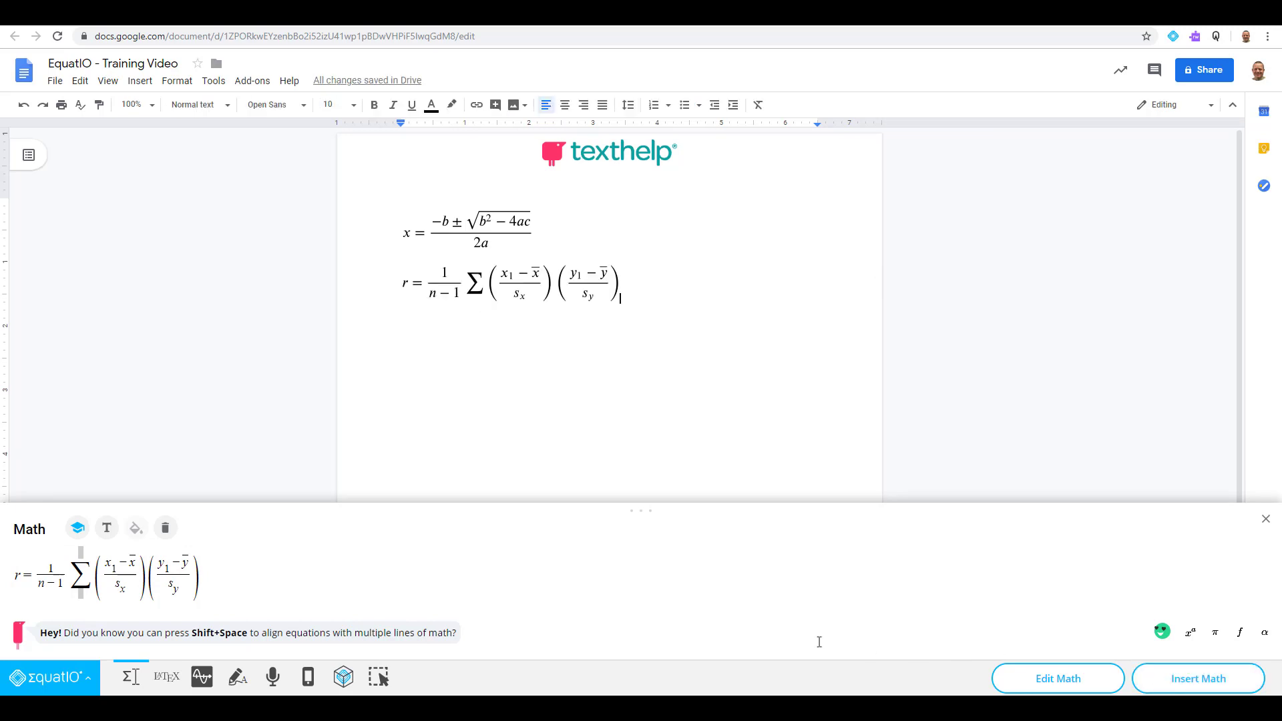
# Step: Delete the correlation coefficient formula from the math editor, keeping the copy in the document
pyautogui.click(233, 578)
pyautogui.moveTo(225, 578); pyautogui.dragTo(24, 564)
pyautogui.press('BackSpace')
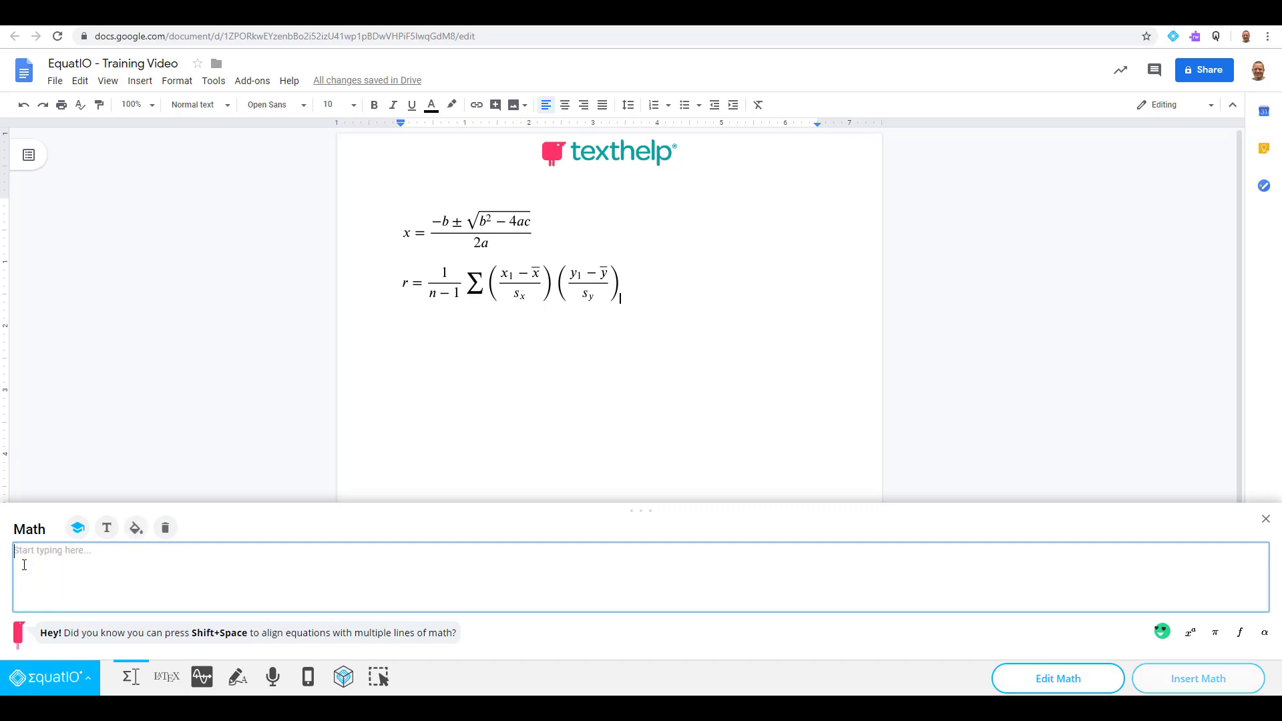
# Step: Enter Simpson's rule for integration in the math editor using the prediction for "sim", and clear it again
pyautogui.write('sim')
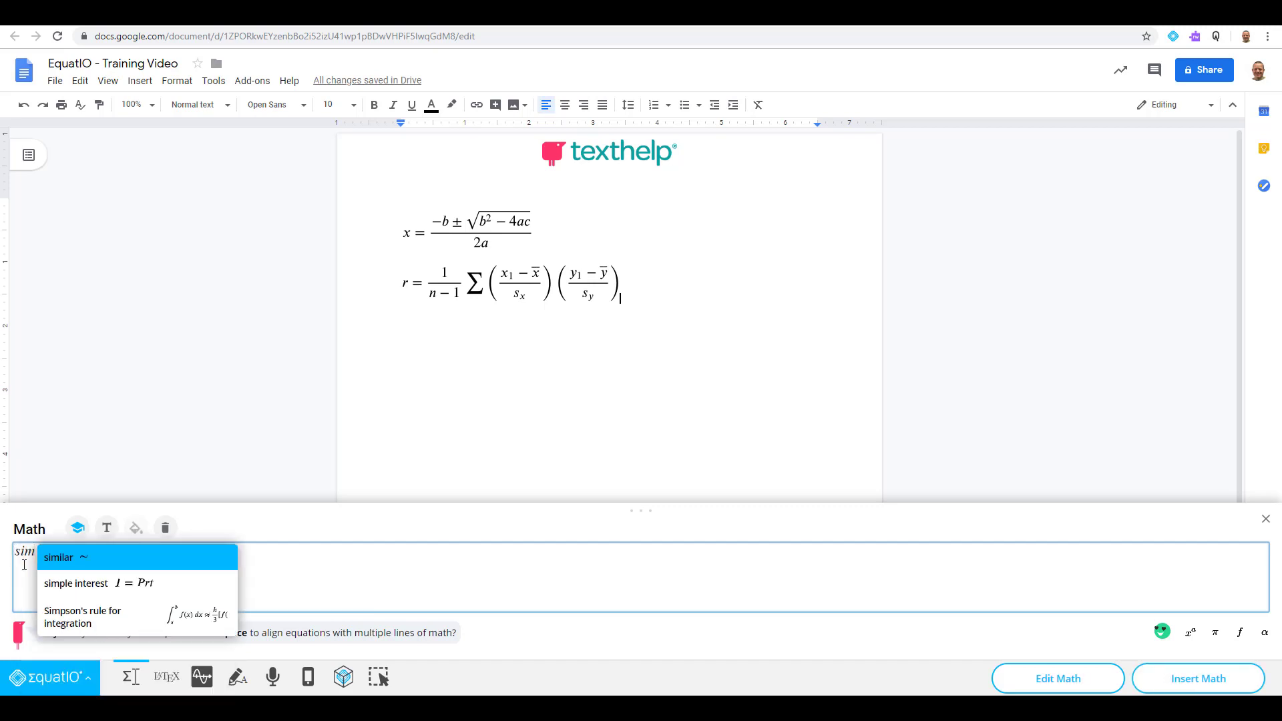
pyautogui.click(90, 621)
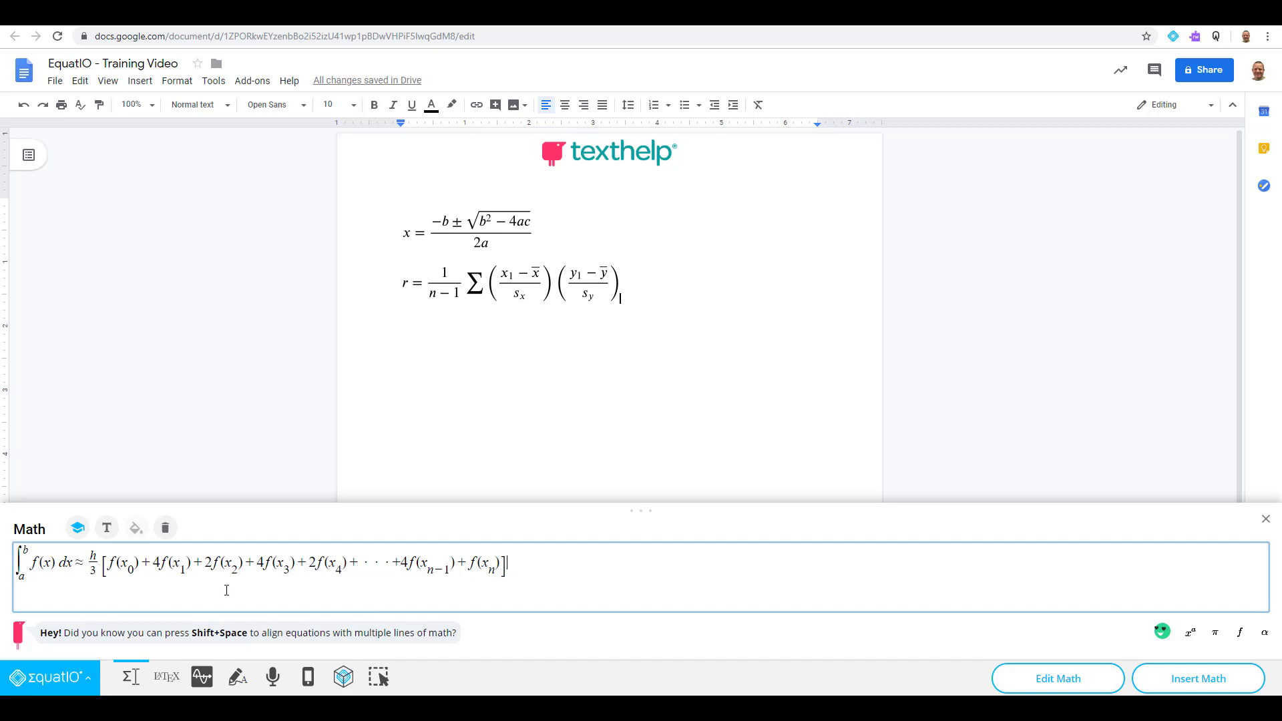
pyautogui.click(165, 529)
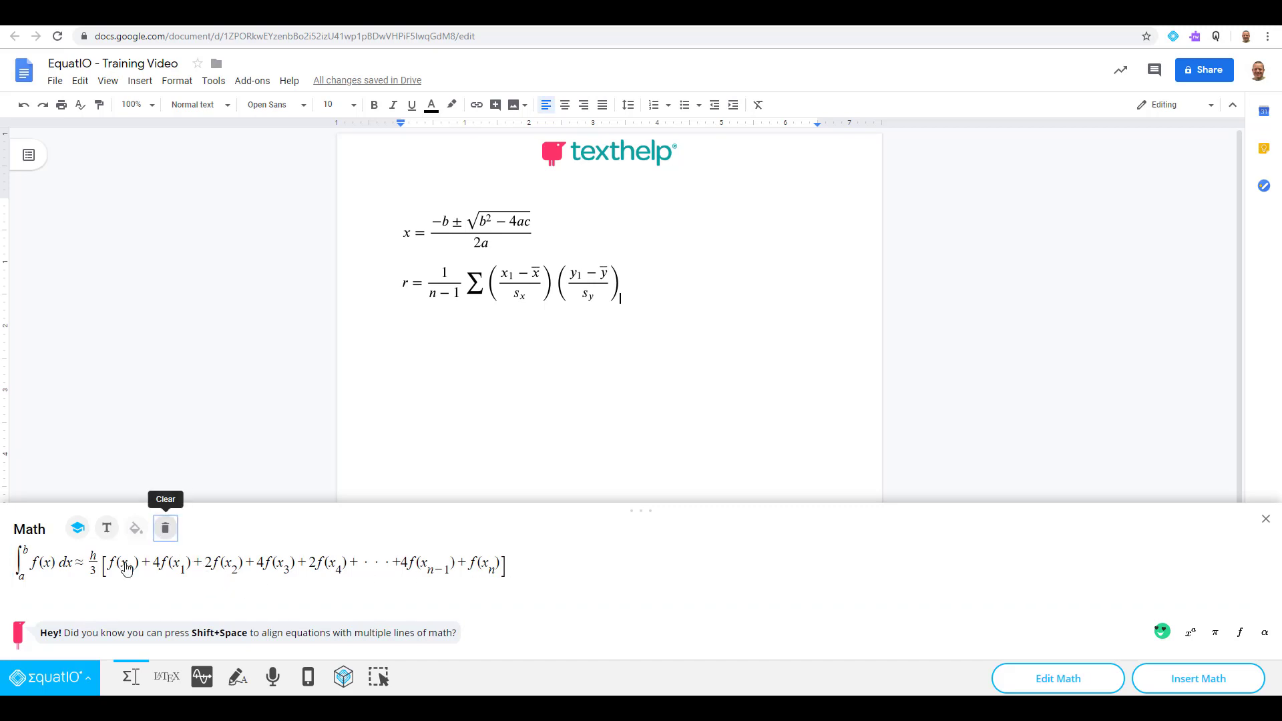
# Step: Enter Simpson's rule for integration using the prediction for "simp" and insert it on a new line below the correlation coefficient formula
pyautogui.click(126, 563)
pyautogui.write('simp')
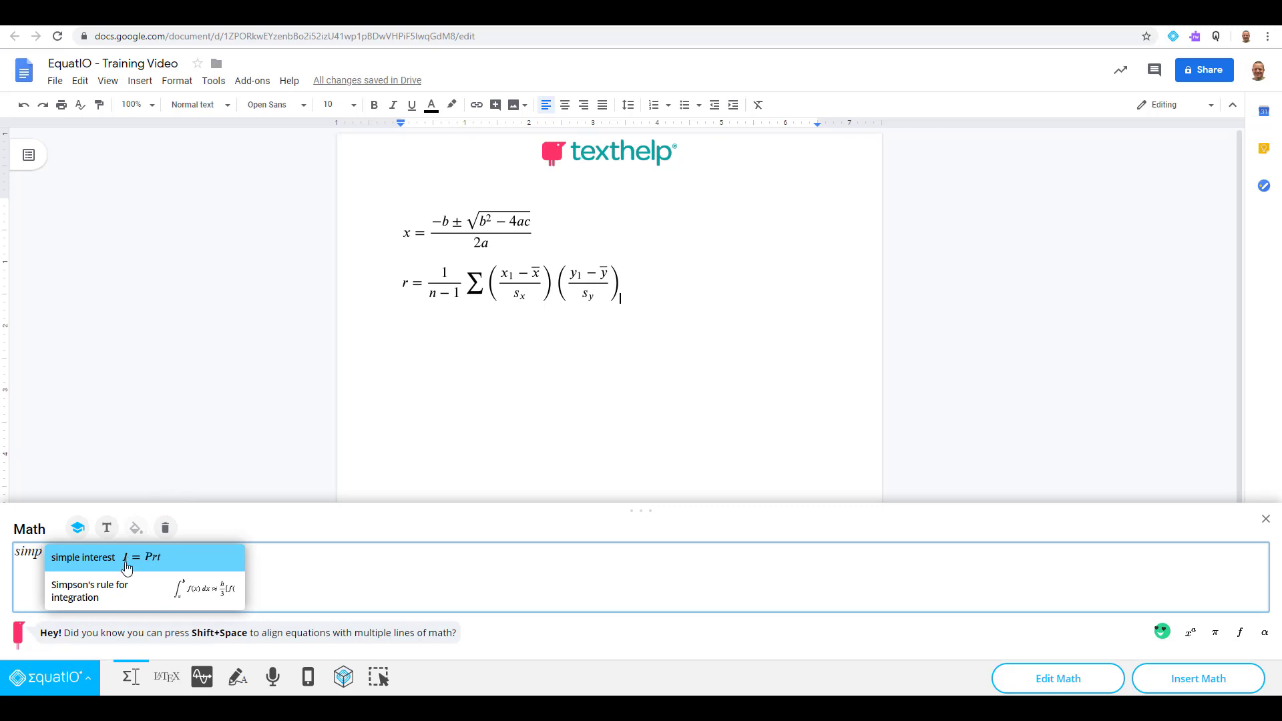
pyautogui.click(119, 587)
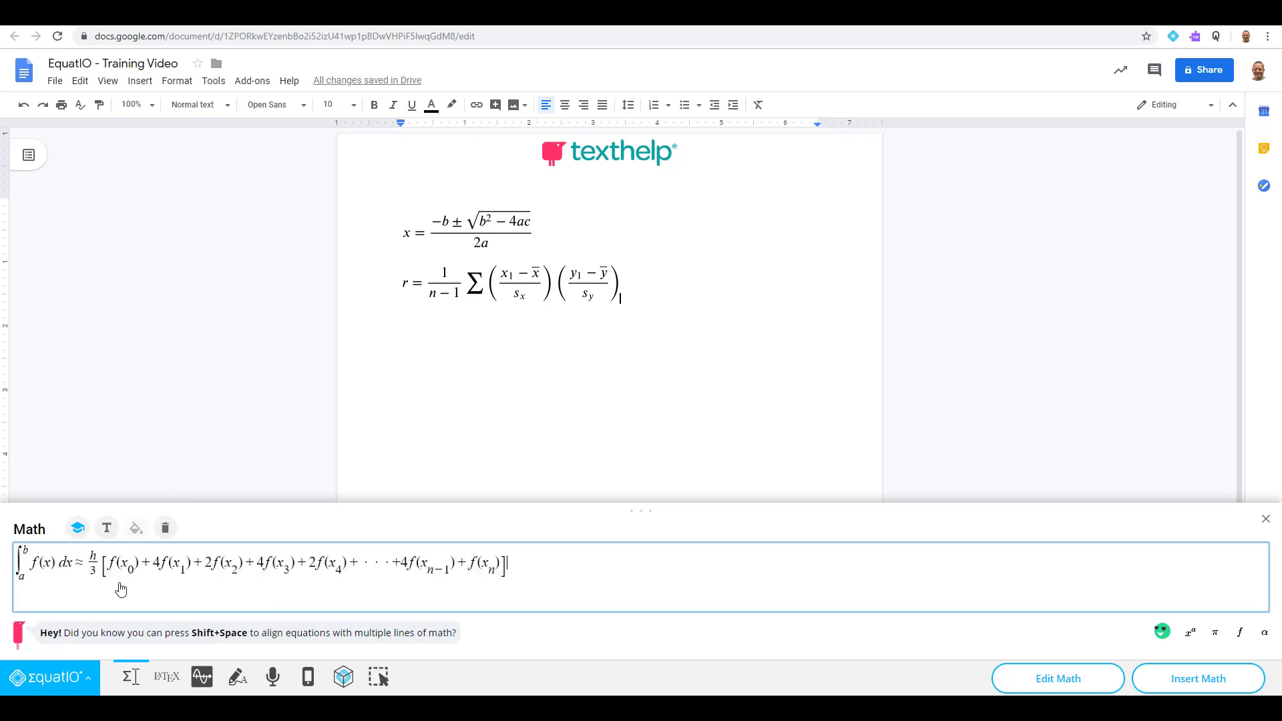
pyautogui.click(623, 296)
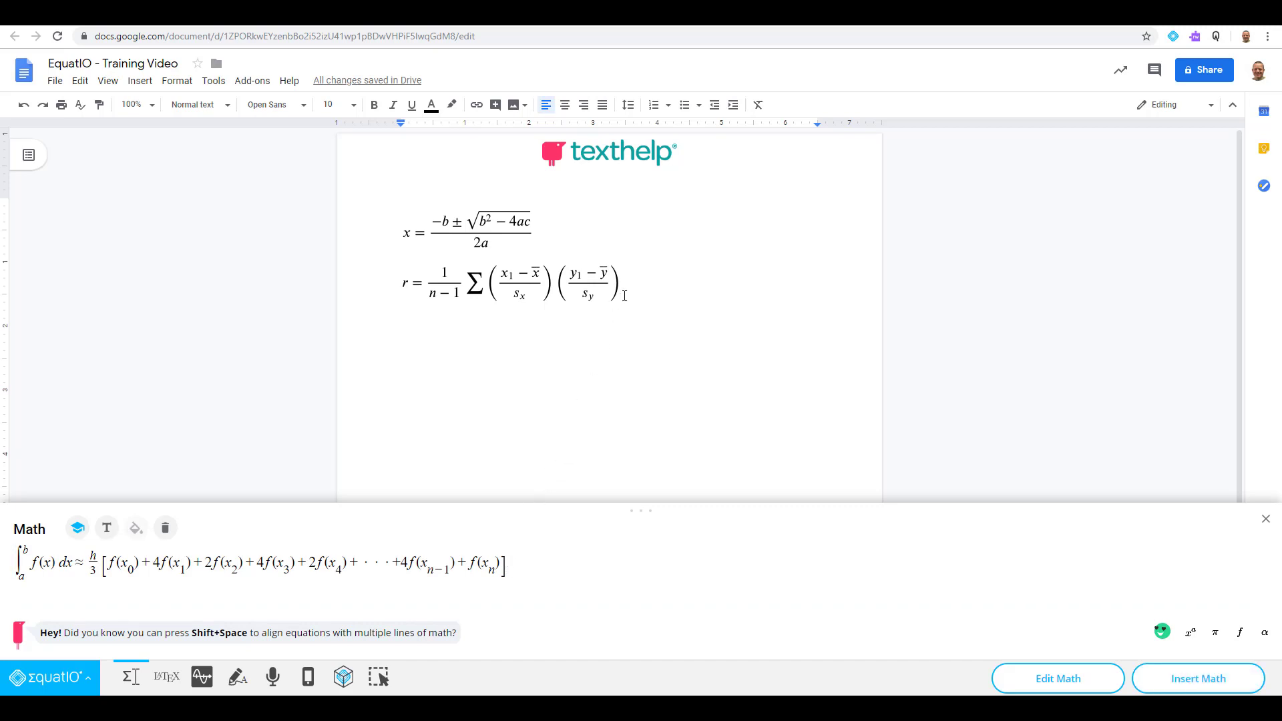
pyautogui.press('Return')
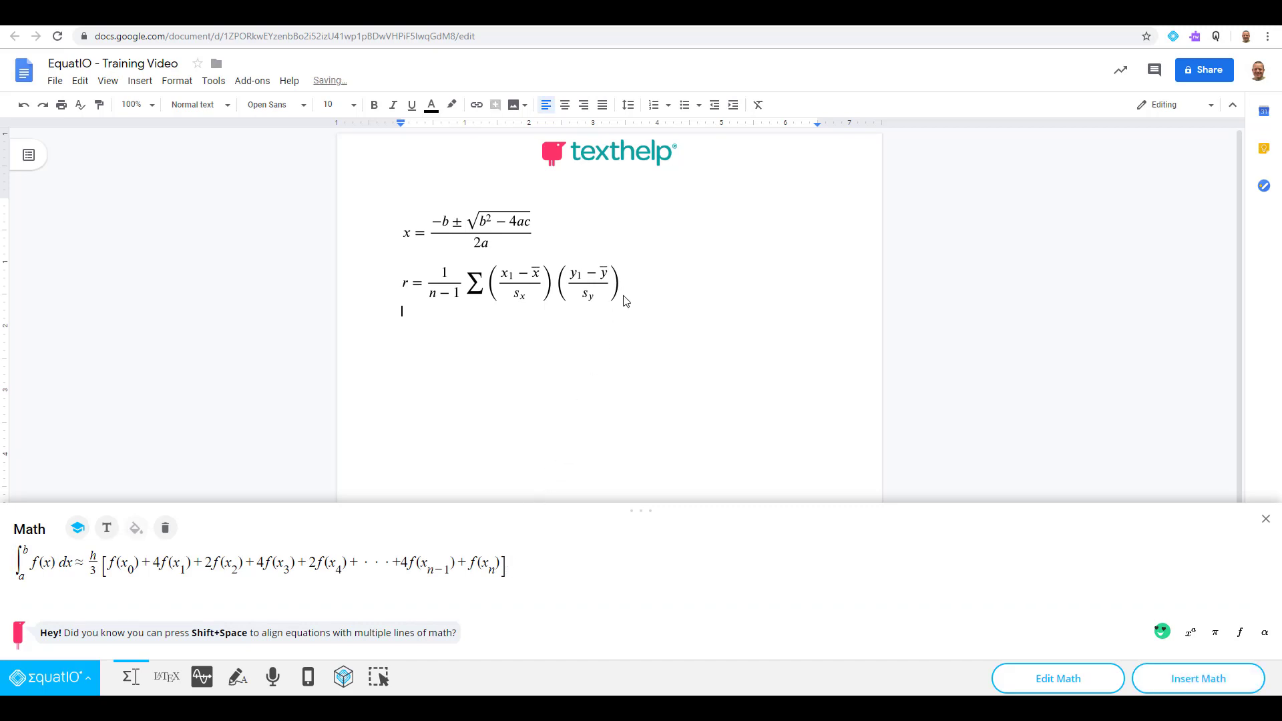
pyautogui.click(1212, 678)
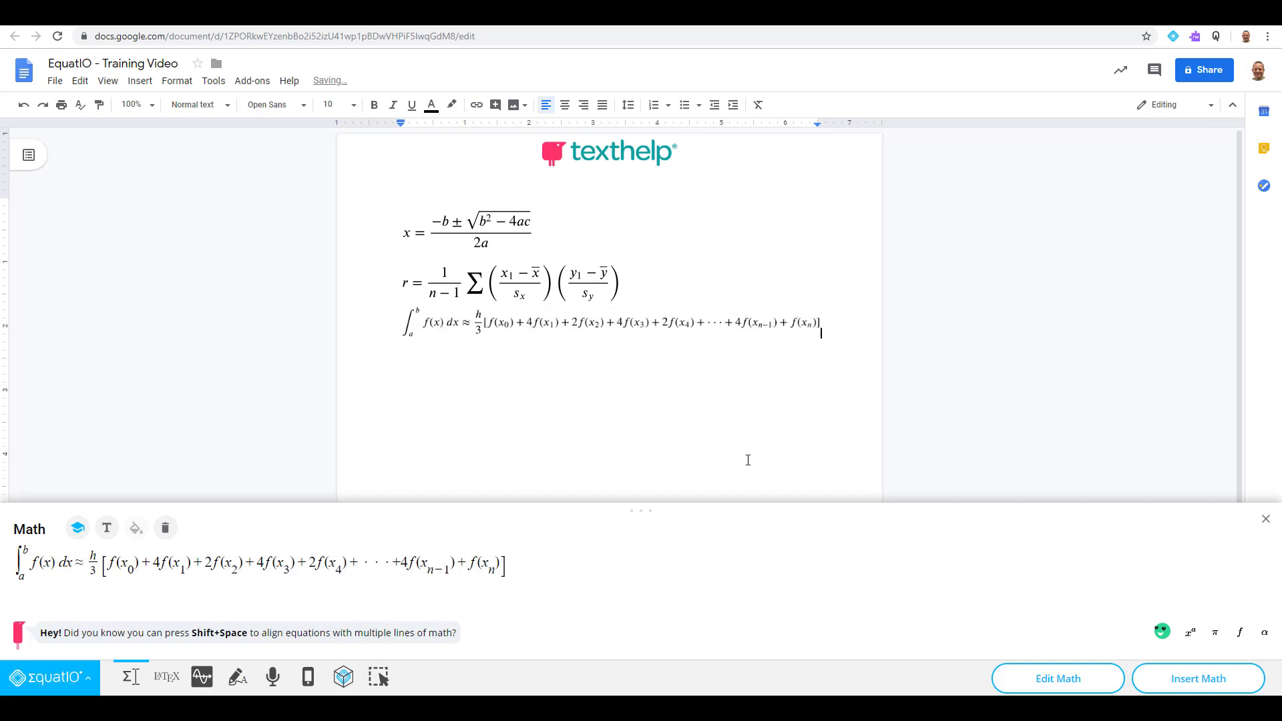